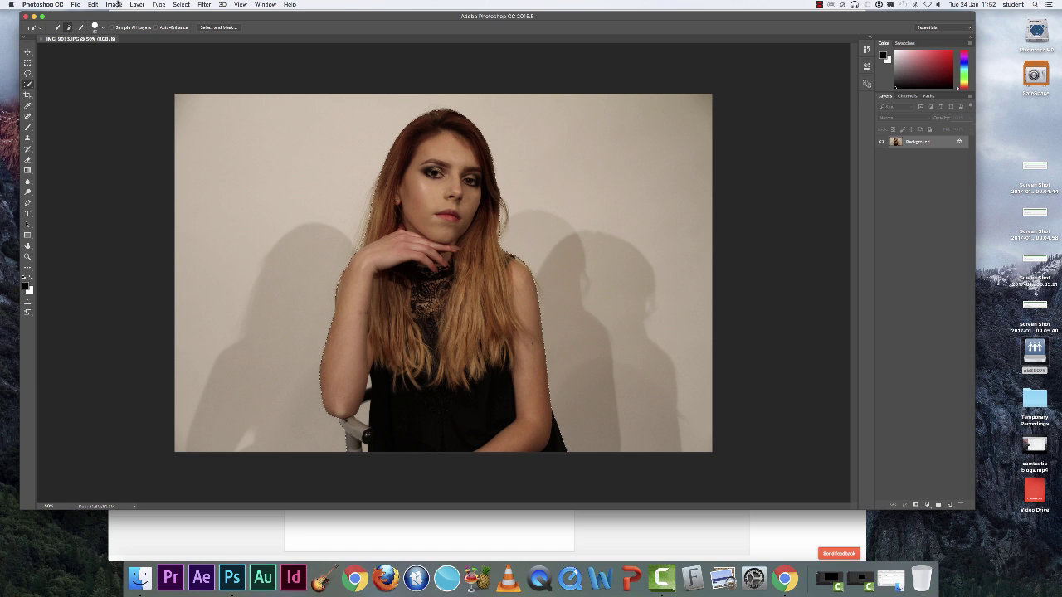
Refine the hair edge beside the woman's face and shoulder in Select and Mask, and output the selection as a layer mask.
{"action": "key", "text": "alt"}
{"action": "left_click", "coordinate": [212, 27]}
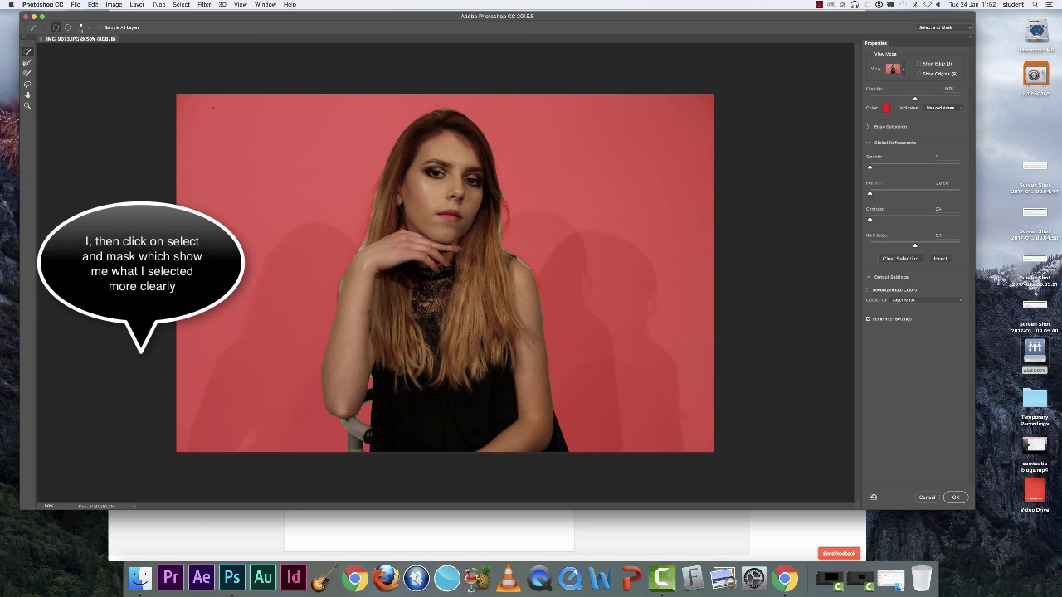
{"action": "left_click", "coordinate": [28, 63]}
{"action": "key", "text": "bracketright"}
{"action": "key", "text": "bracketright"}
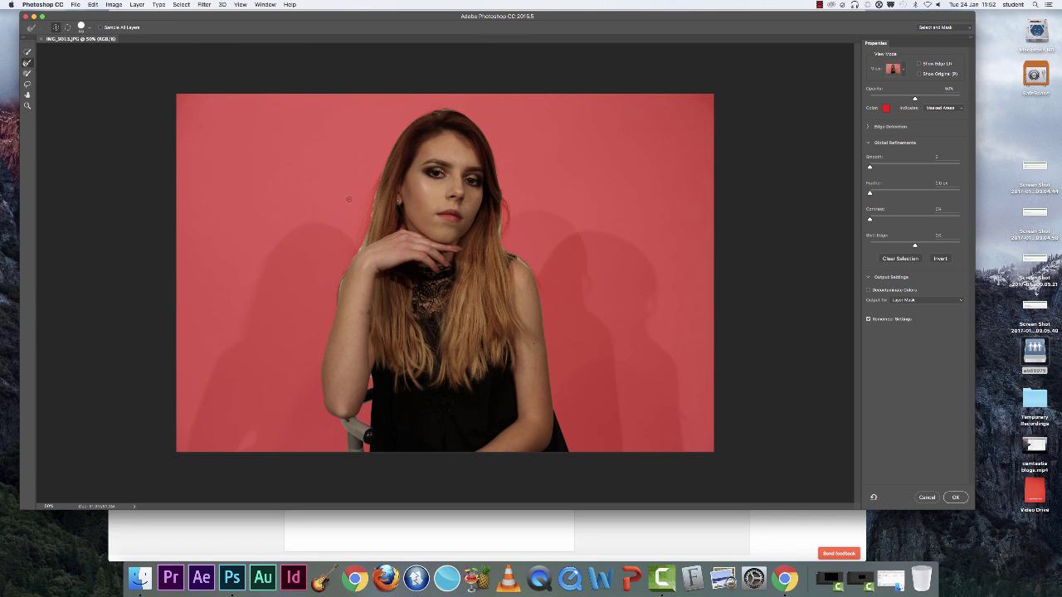
{"action": "left_click_drag", "start_coordinate": [374, 195], "coordinate": [337, 307]}
{"action": "left_click", "coordinate": [955, 498]}
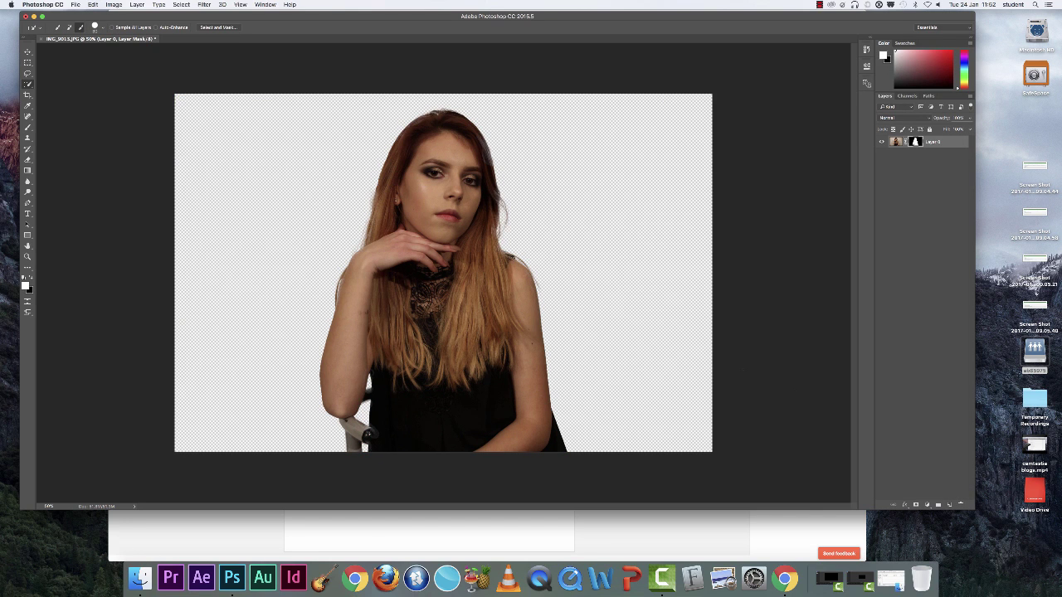
Open the template 2 Panel CD Photoshop.psd from the Templates folder in Resources.
{"action": "left_click", "coordinate": [28, 52]}
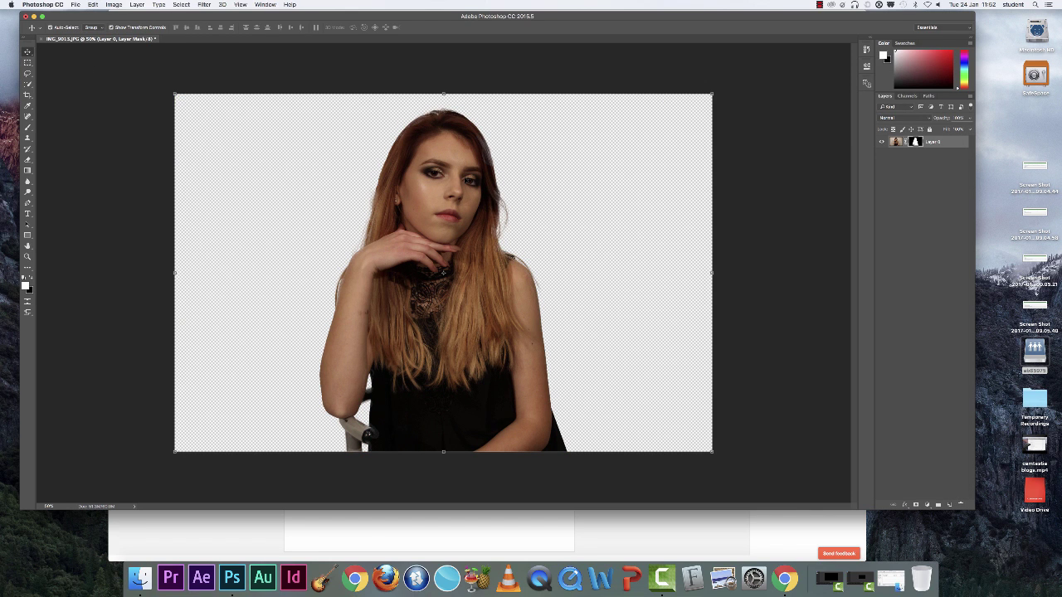
{"action": "left_click", "coordinate": [75, 4]}
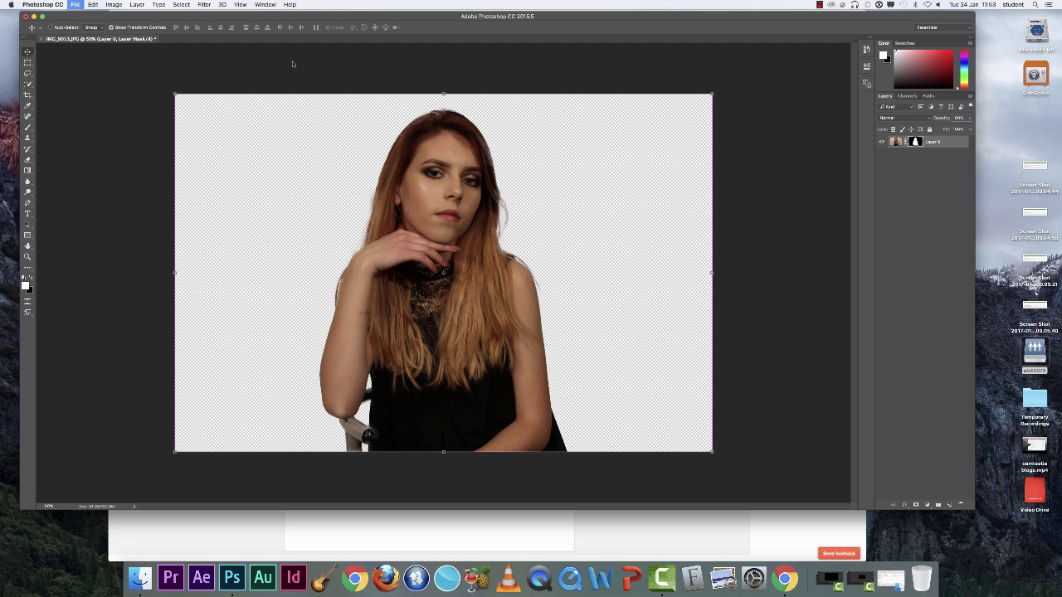
{"action": "left_click", "coordinate": [431, 145]}
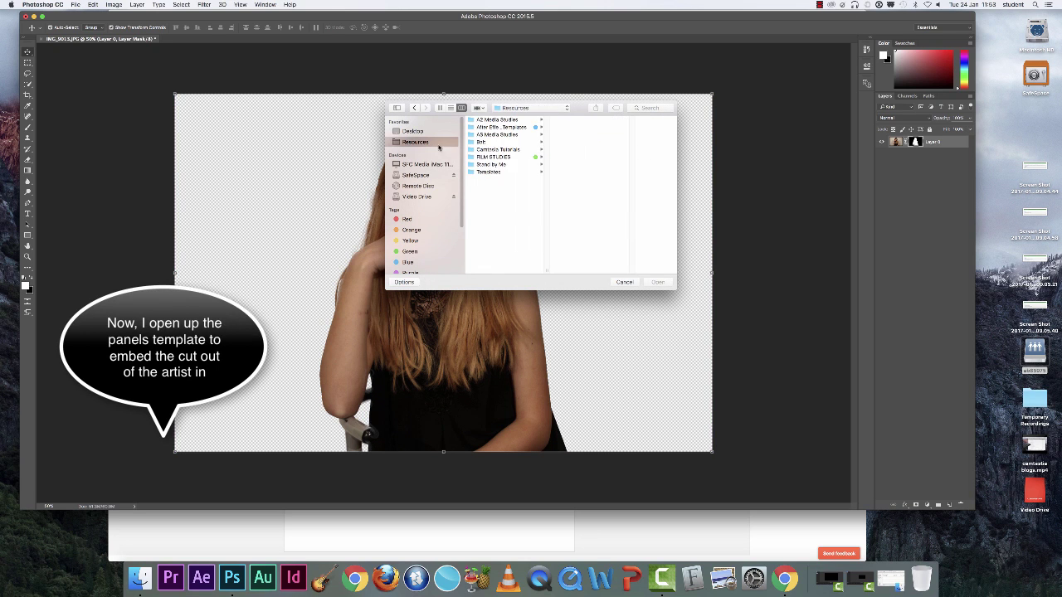
{"action": "left_click", "coordinate": [490, 171]}
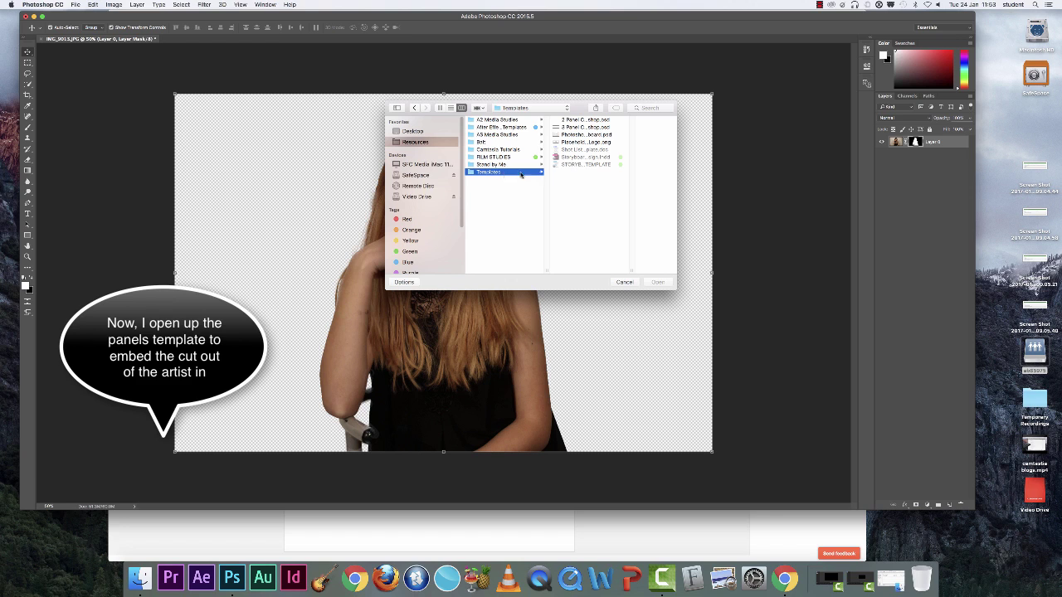
{"action": "left_click", "coordinate": [579, 121]}
{"action": "left_click", "coordinate": [657, 282]}
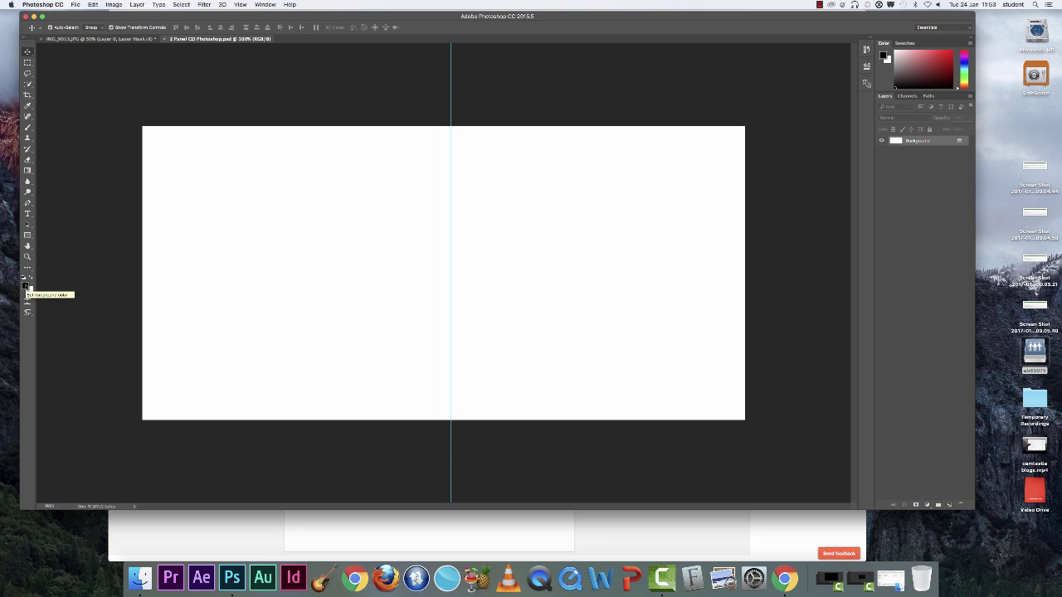
Set the foreground colour to a dark red.
{"action": "left_click", "coordinate": [25, 287]}
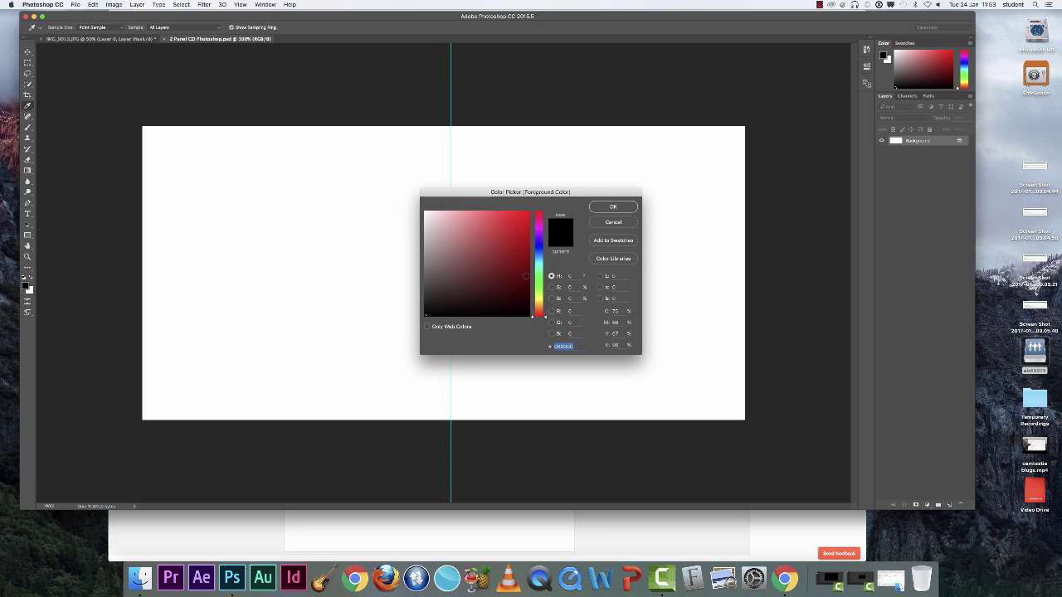
{"action": "left_click_drag", "start_coordinate": [523, 274], "coordinate": [513, 273]}
{"action": "key", "text": "Return"}
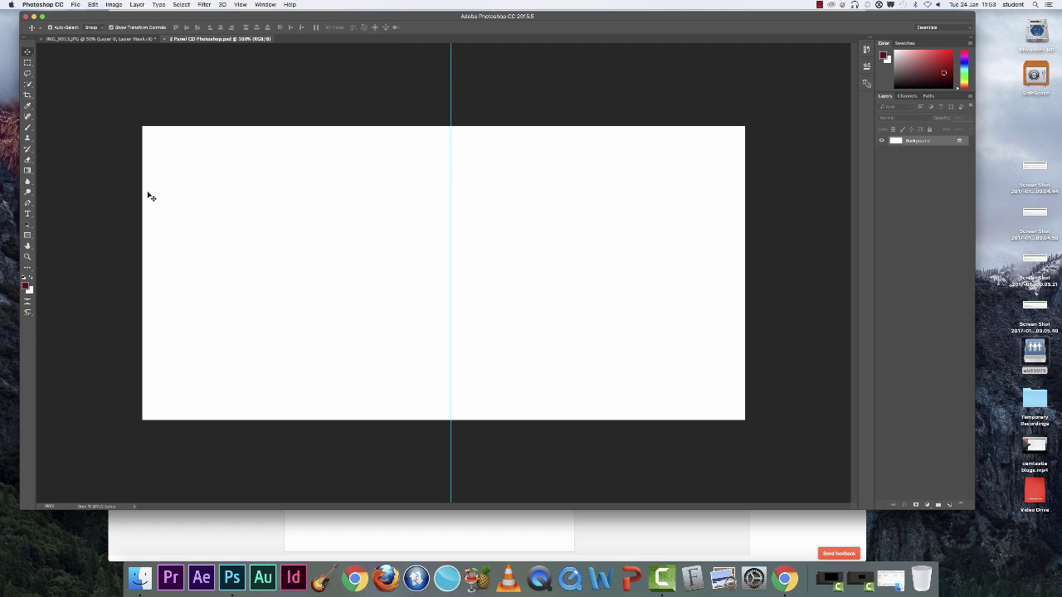
Enlarge the soft brush considerably and paint a dark red stroke in the upper-left corner of the canvas.
{"action": "left_click", "coordinate": [29, 127]}
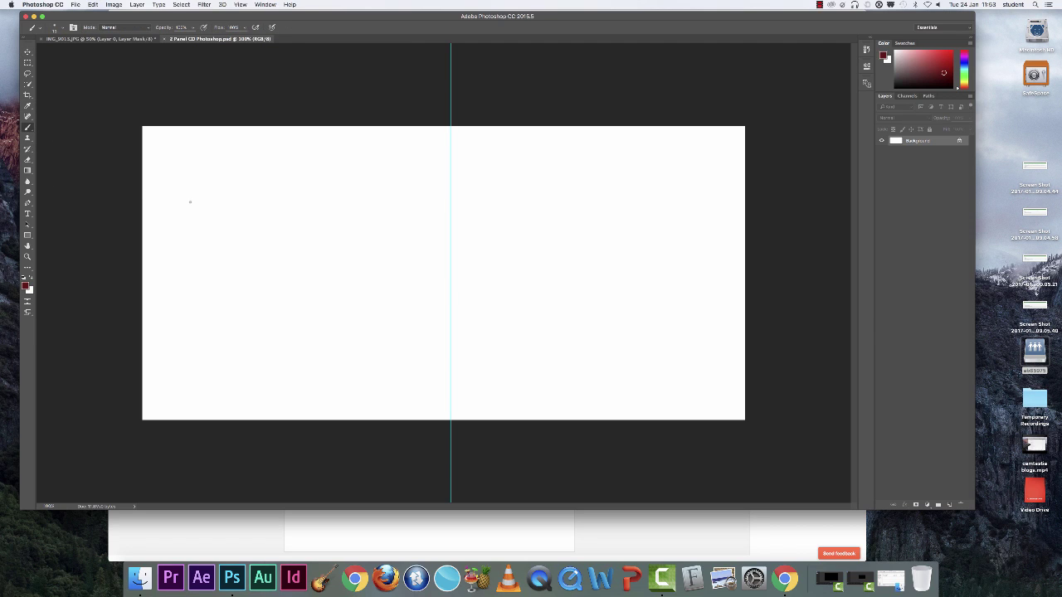
{"action": "key", "text": "bracketright"}
{"action": "key", "text": "bracketright"}
{"action": "key", "text": "bracketright"}
{"action": "key", "text": "bracketright"}
{"action": "key", "text": "bracketright"}
{"action": "key", "text": "bracketright"}
{"action": "key", "text": "bracketright"}
{"action": "key", "text": "bracketright"}
{"action": "key", "text": "bracketright"}
{"action": "key", "text": "bracketright"}
{"action": "key", "text": "bracketright"}
{"action": "key", "text": "bracketright"}
{"action": "left_click_drag", "start_coordinate": [193, 202], "coordinate": [190, 158]}
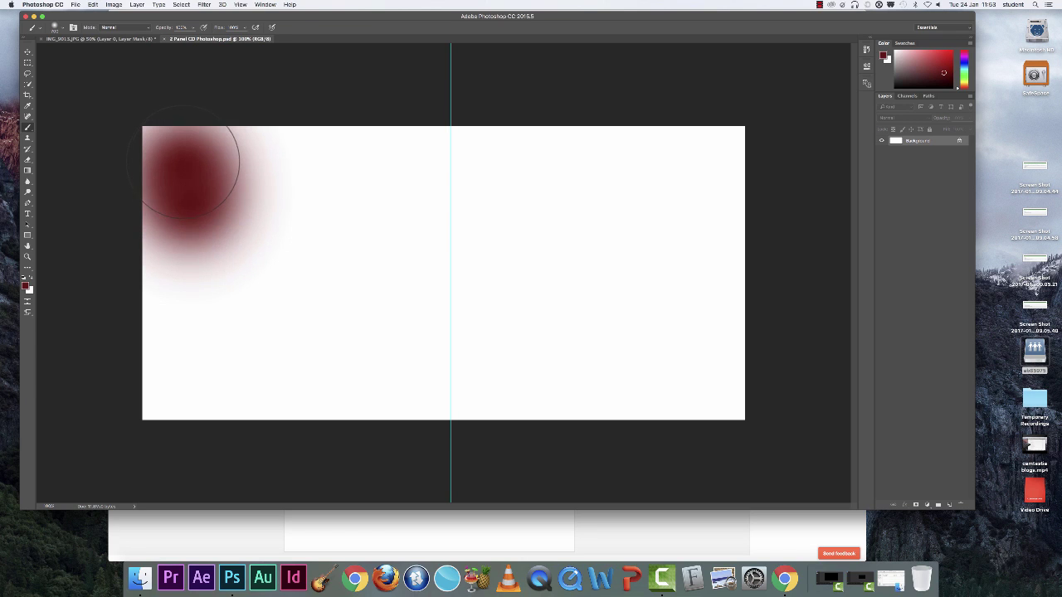
Switch to a large hard round brush and paint the whole template canvas dark red.
{"action": "left_click", "coordinate": [64, 29]}
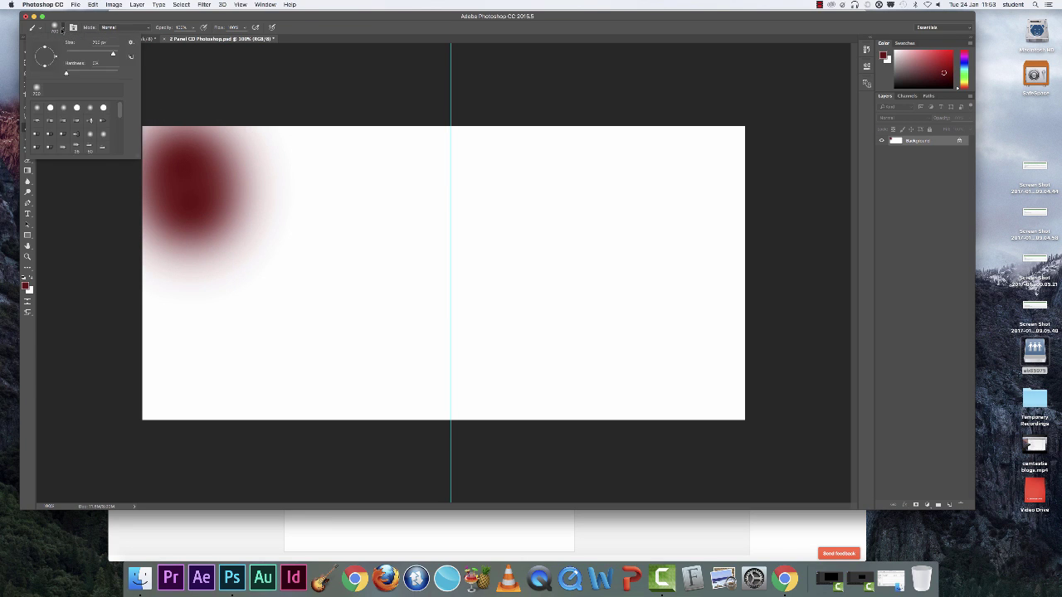
{"action": "left_click", "coordinate": [50, 107]}
{"action": "mouse_move", "coordinate": [208, 147]}
{"action": "left_mouse_down"}
{"action": "mouse_move", "coordinate": [180, 291]}
{"action": "mouse_move", "coordinate": [339, 177]}
{"action": "mouse_move", "coordinate": [249, 161]}
{"action": "mouse_move", "coordinate": [493, 83]}
{"action": "mouse_move", "coordinate": [611, 351]}
{"action": "mouse_move", "coordinate": [808, 390]}
{"action": "mouse_move", "coordinate": [606, 327]}
{"action": "mouse_move", "coordinate": [332, 304]}
{"action": "left_mouse_up"}
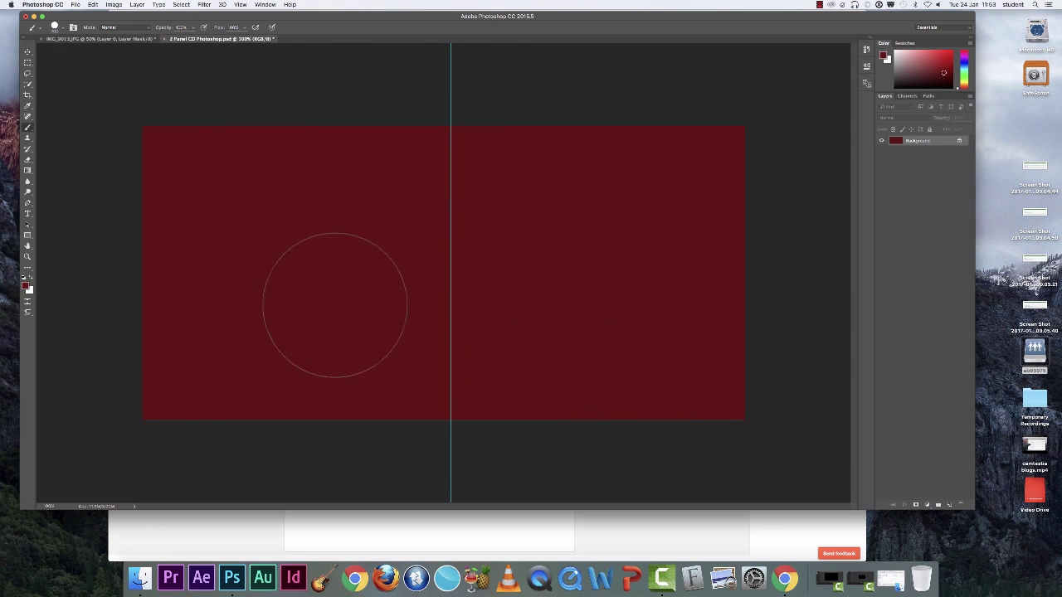
Move the masked cutout of the woman from IMG_9015.JPG into the 2 Panel CD template.
{"action": "key", "text": "v"}
{"action": "left_click", "coordinate": [99, 39]}
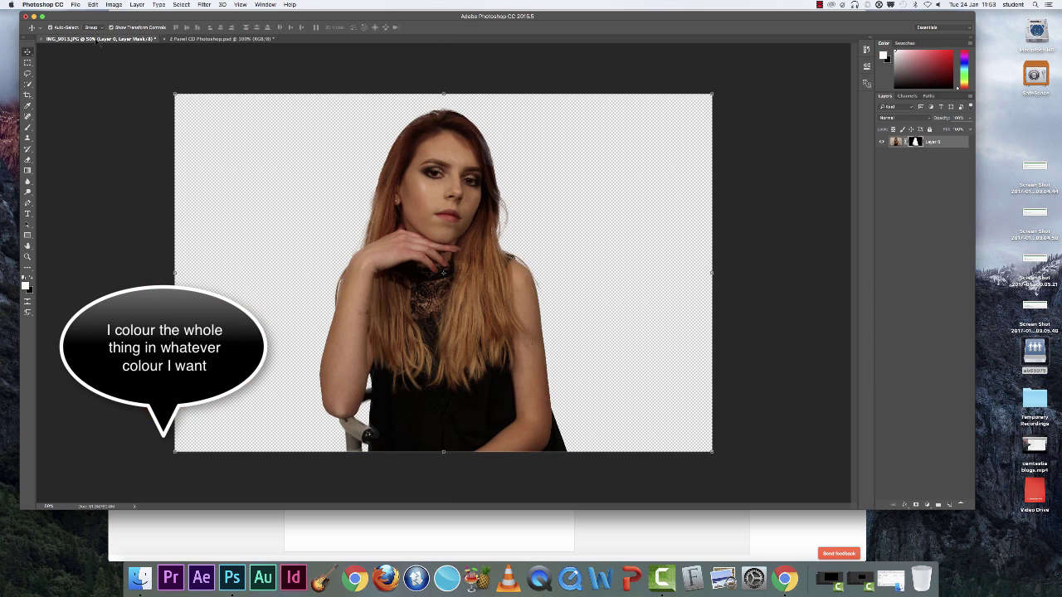
{"action": "left_click_drag", "start_coordinate": [414, 204], "coordinate": [264, 61]}
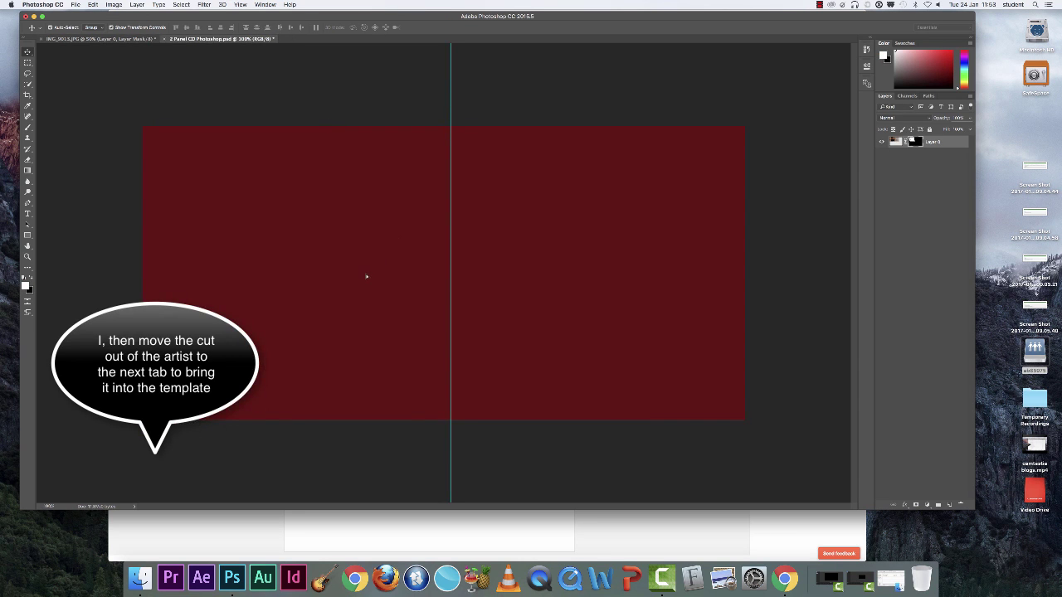
{"action": "left_click_drag", "start_coordinate": [365, 276], "coordinate": [366, 274]}
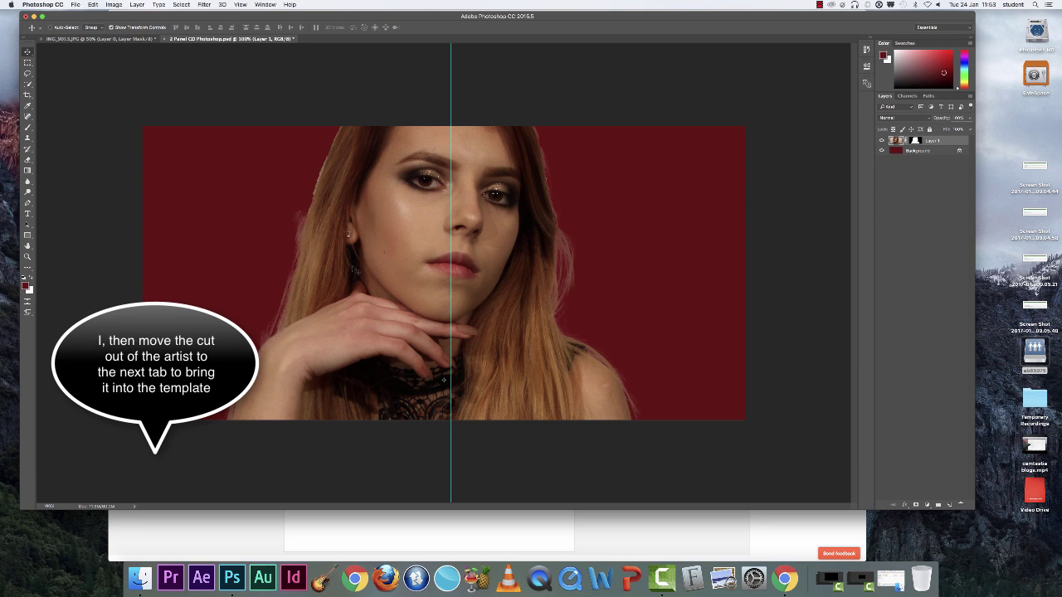
Scale the cutout down with Free Transform and place it in the right-hand panel, fitting the canvas height.
{"action": "key", "text": "super+t"}
{"action": "left_click_drag", "start_coordinate": [391, 235], "coordinate": [606, 299]}
{"action": "left_click_drag", "start_coordinate": [103, 93], "coordinate": [424, 166]}
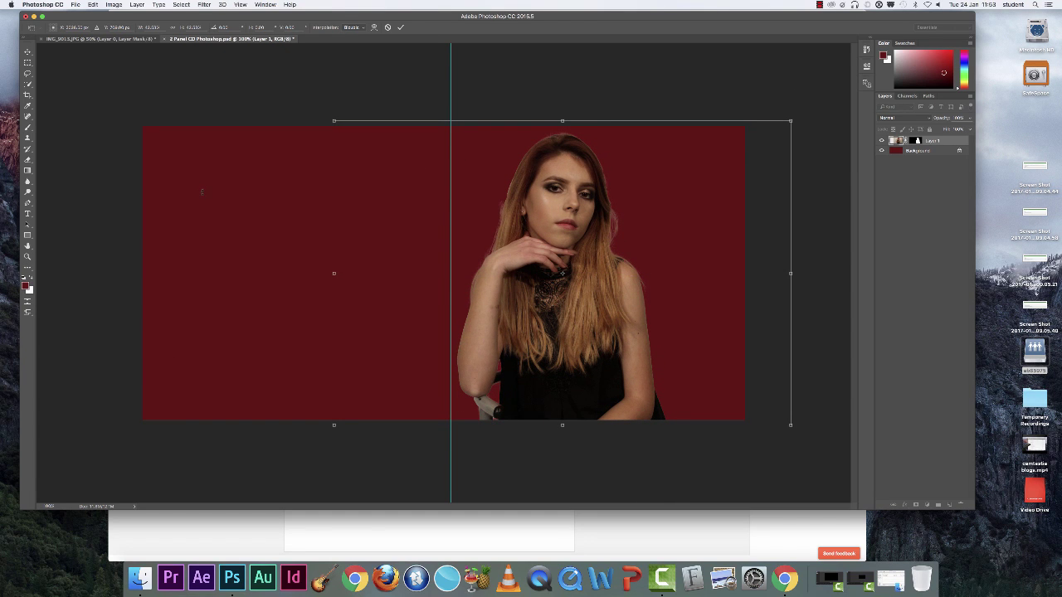
{"action": "key", "text": "Return"}
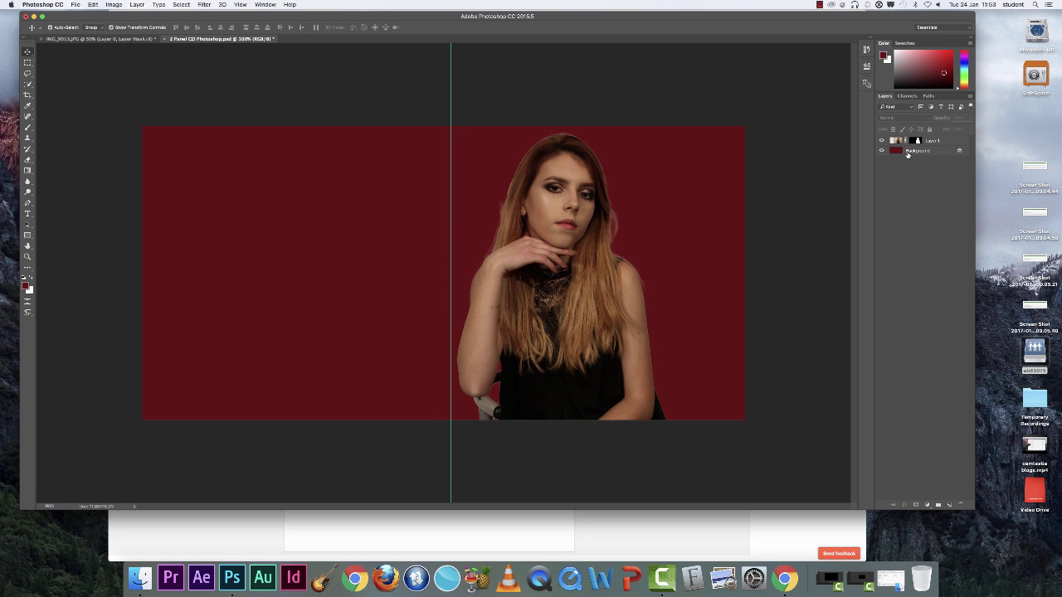
Open the cutout layer's Layer Style settings, clear of the portrait, and set the blend mode to Multiply.
{"action": "double_click", "coordinate": [932, 140]}
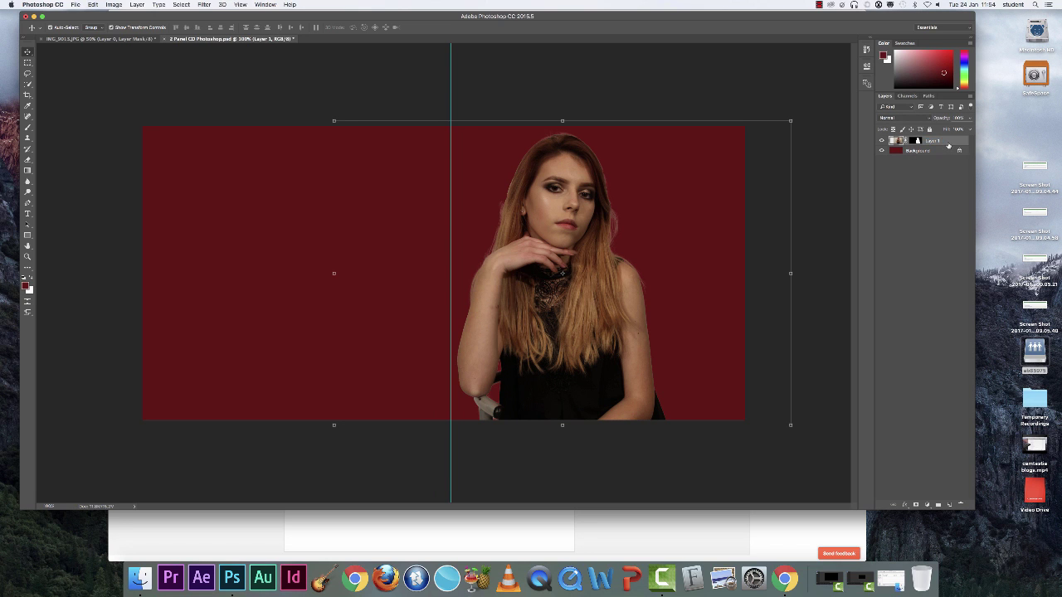
{"action": "double_click", "coordinate": [947, 147]}
{"action": "left_click_drag", "start_coordinate": [571, 181], "coordinate": [255, 139]}
{"action": "left_click", "coordinate": [246, 162]}
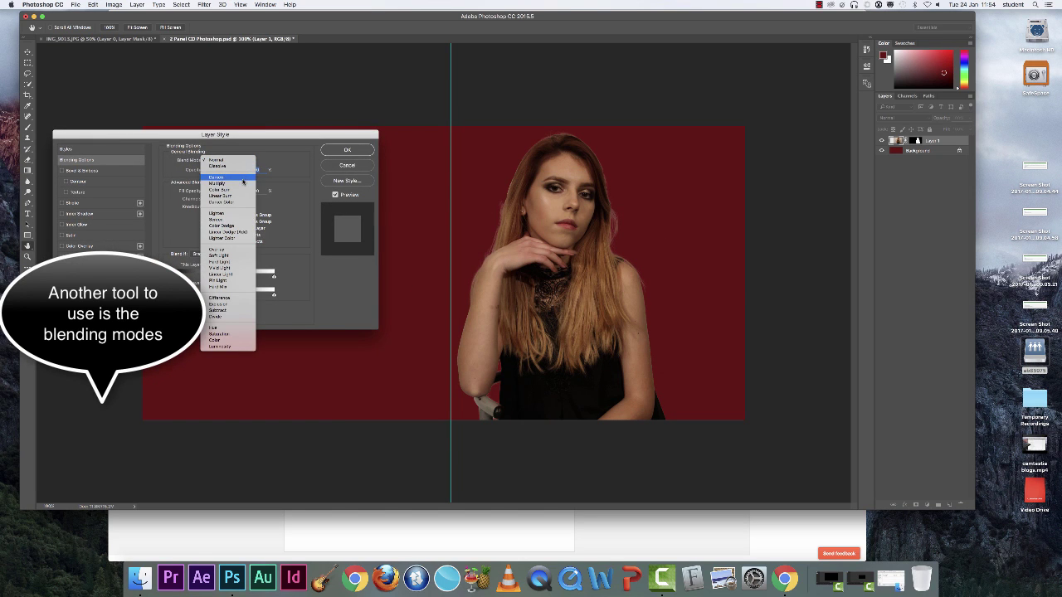
{"action": "left_click", "coordinate": [242, 183]}
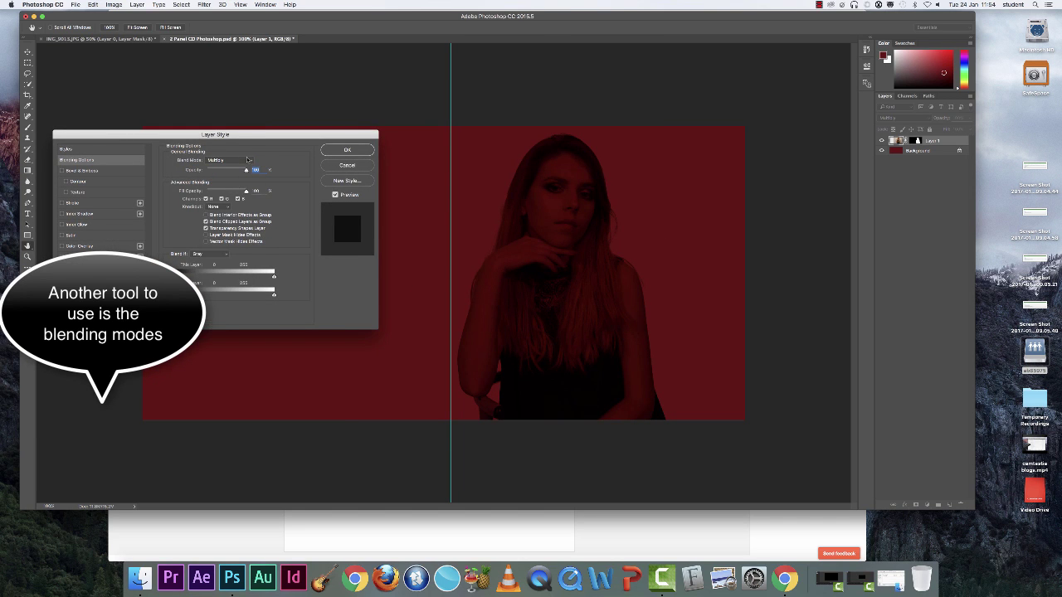
Try the Darker Color, Hard Mix, Vivid Light, Linear Dodge (Add) and Subtract blend modes on the cutout layer.
{"action": "left_click", "coordinate": [246, 160]}
{"action": "left_click", "coordinate": [242, 179]}
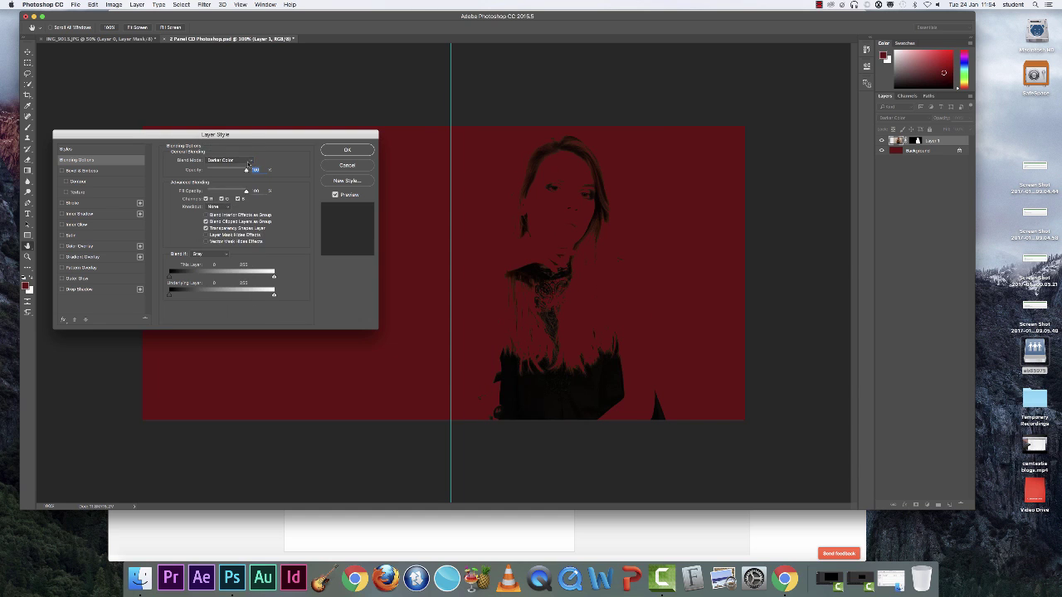
{"action": "left_click", "coordinate": [248, 166]}
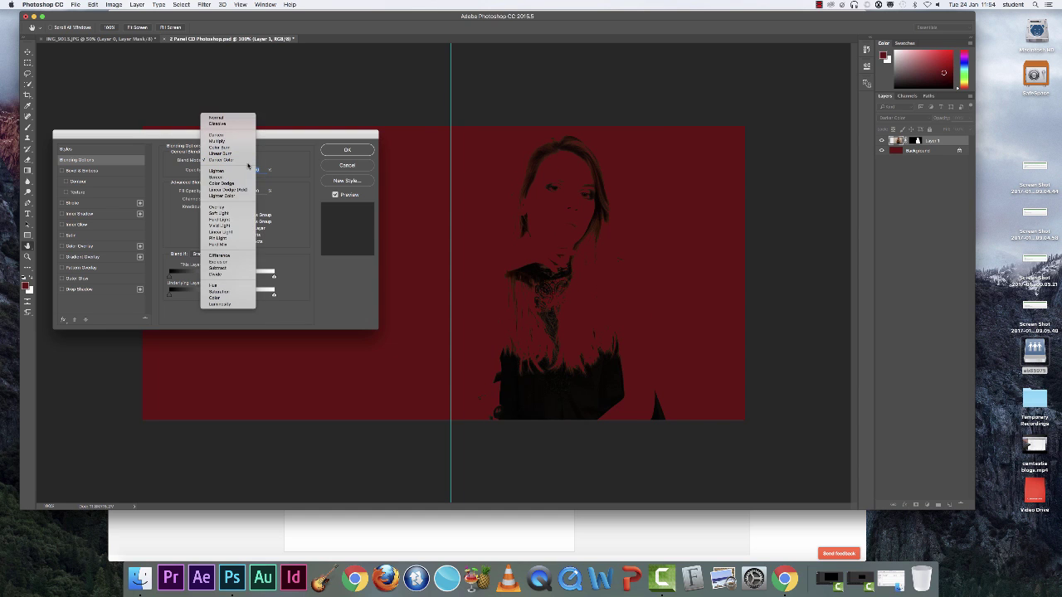
{"action": "left_click", "coordinate": [241, 244]}
{"action": "left_click", "coordinate": [241, 161]}
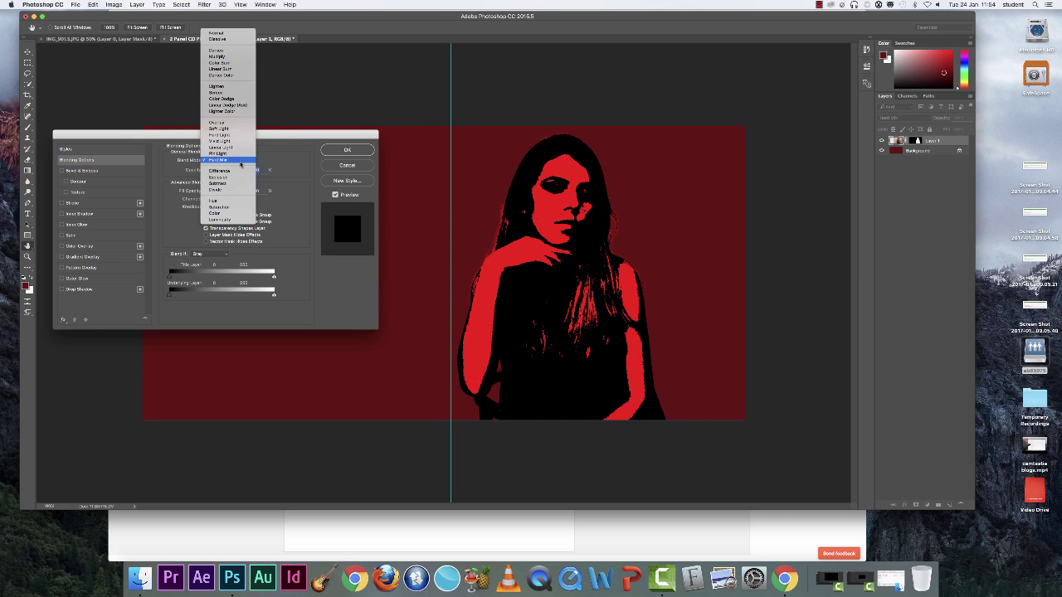
{"action": "left_click", "coordinate": [237, 142]}
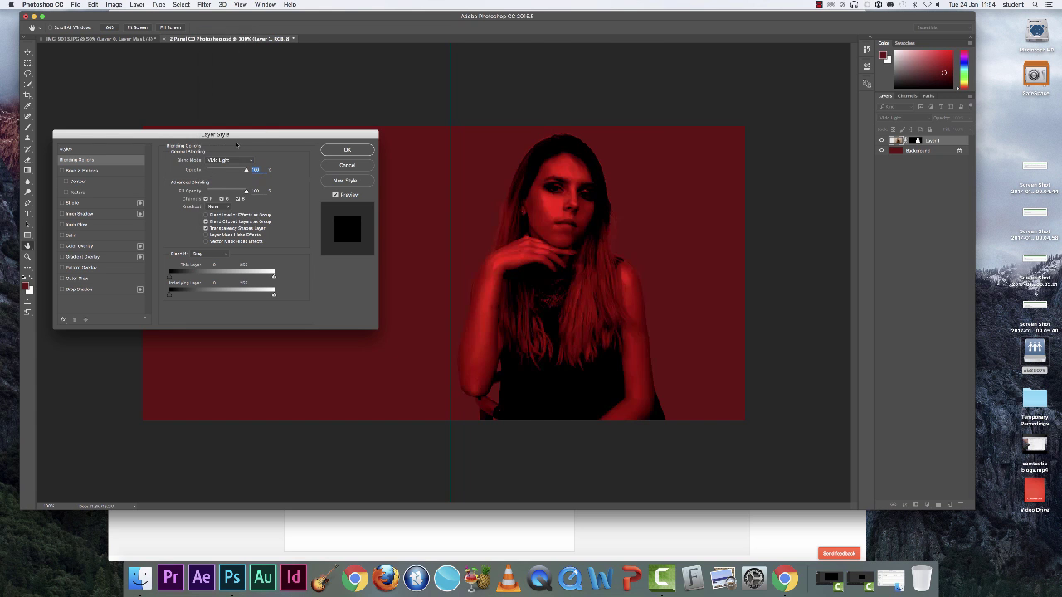
{"action": "left_click", "coordinate": [241, 160]}
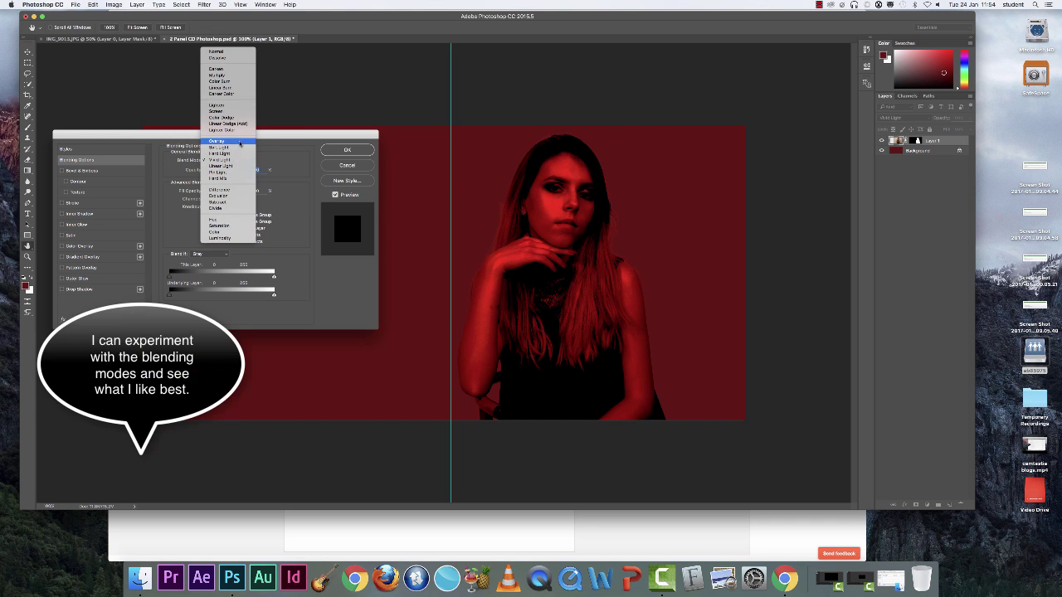
{"action": "left_click", "coordinate": [235, 124]}
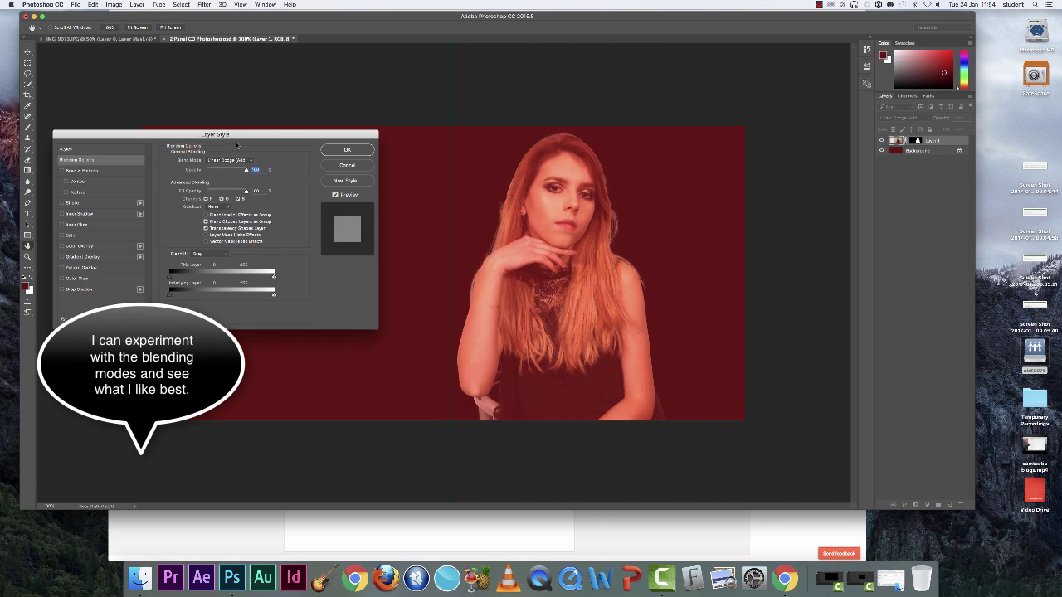
{"action": "left_click", "coordinate": [235, 161]}
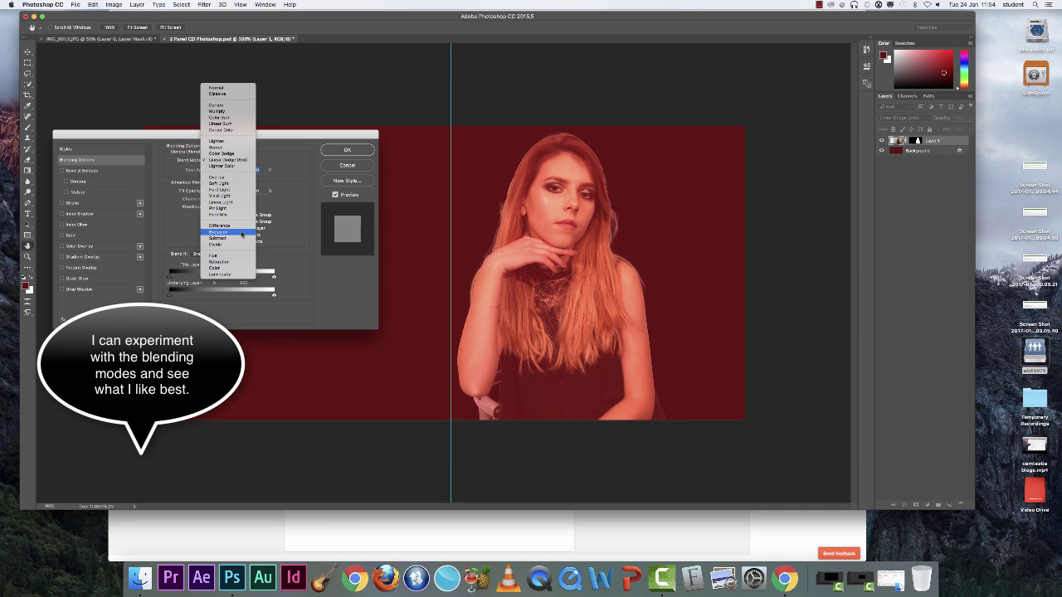
{"action": "left_click", "coordinate": [222, 216]}
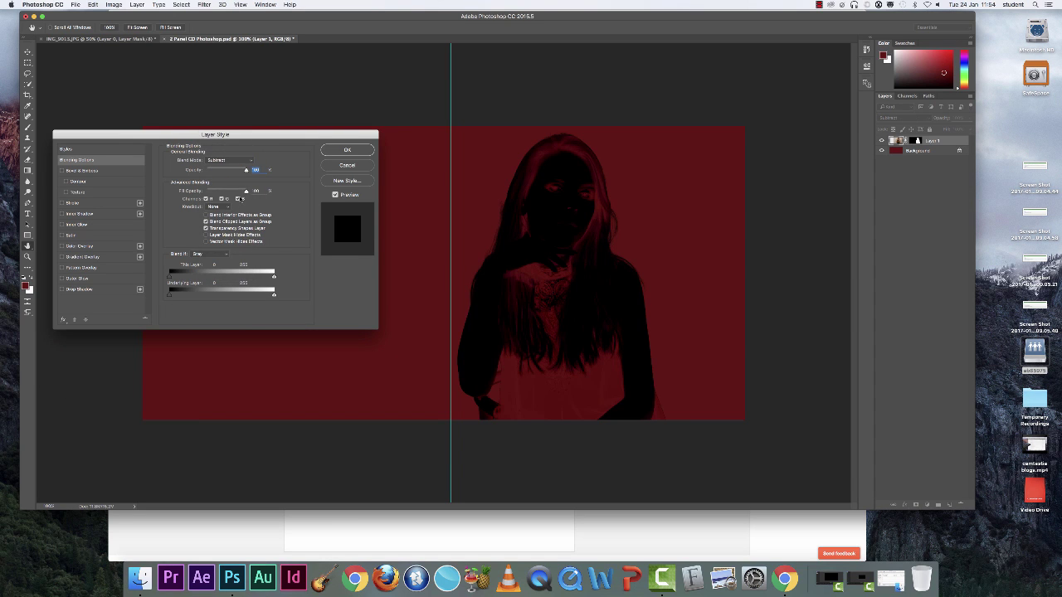
Set the cutout layer's blend mode to Divide and lower its opacity to about two thirds.
{"action": "left_click", "coordinate": [241, 162]}
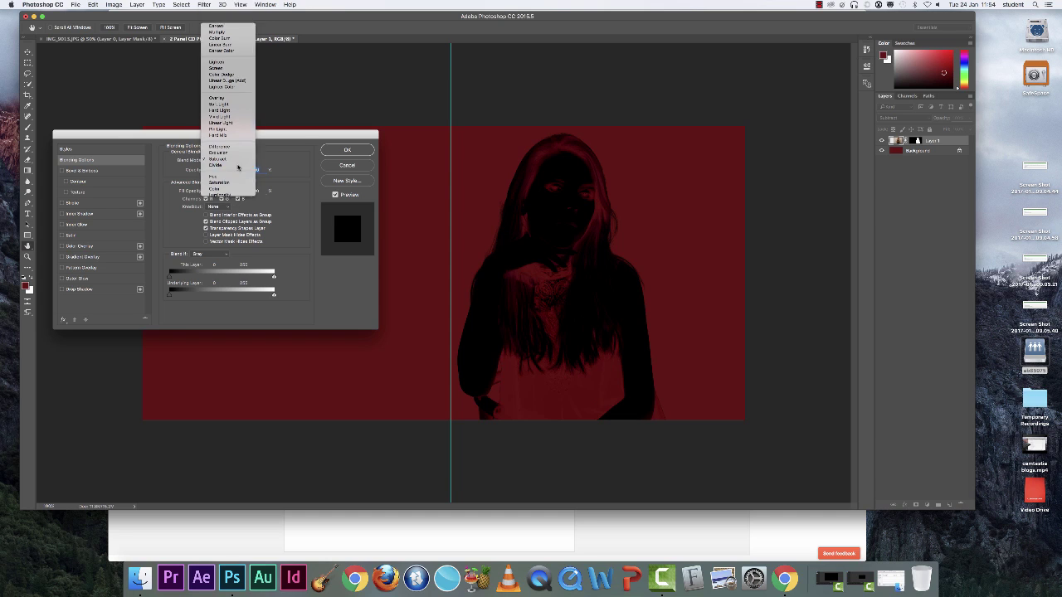
{"action": "left_click", "coordinate": [238, 166]}
{"action": "left_click", "coordinate": [241, 164]}
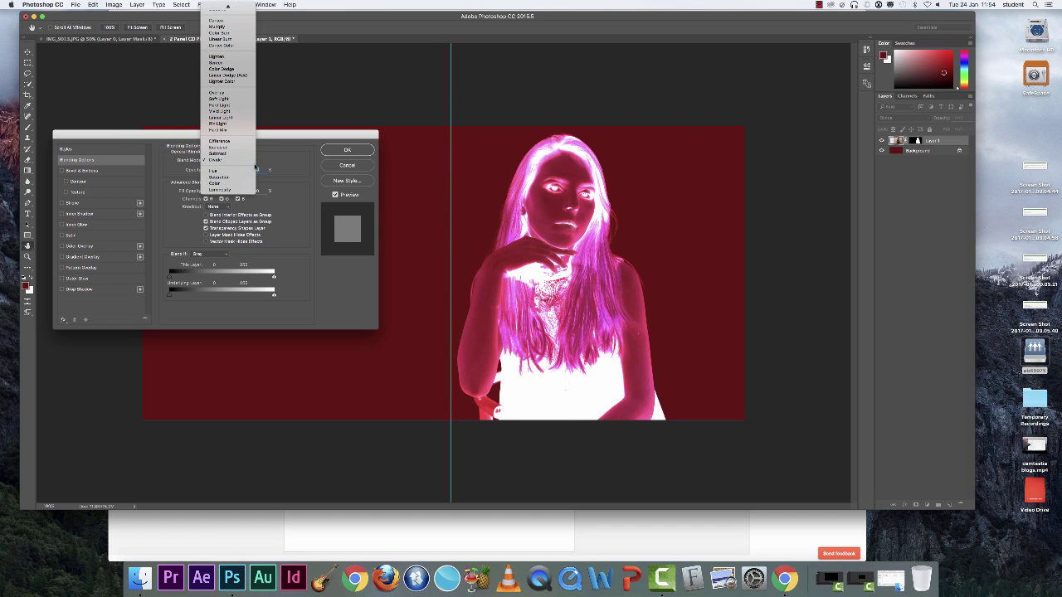
{"action": "left_click", "coordinate": [256, 168]}
{"action": "left_click_drag", "start_coordinate": [247, 171], "coordinate": [233, 171]}
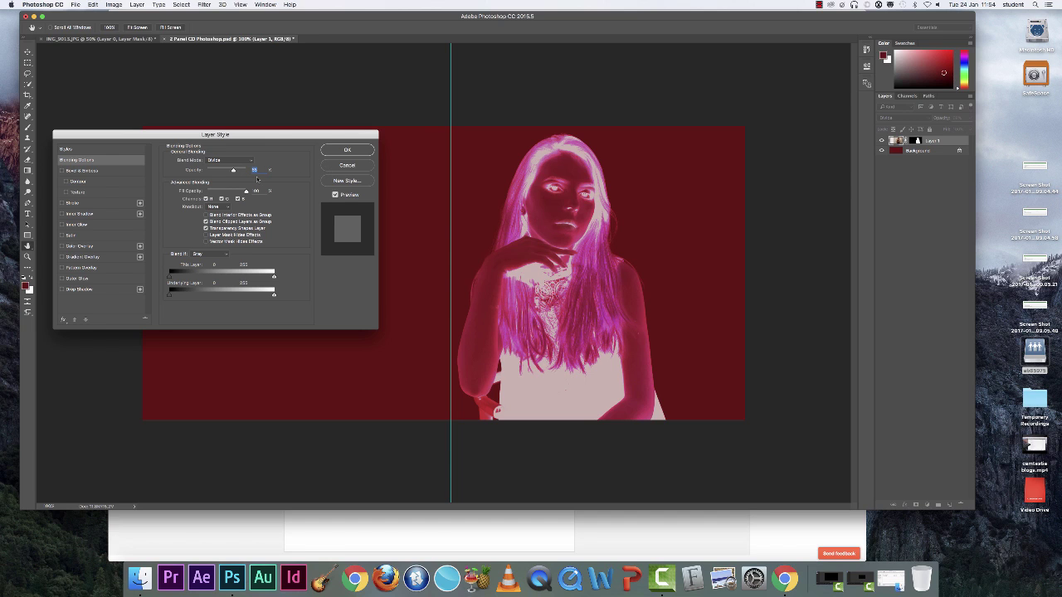
Enable Bevel & Emboss with Texture on the cutout layer, leaving Contour off.
{"action": "left_click", "coordinate": [61, 170]}
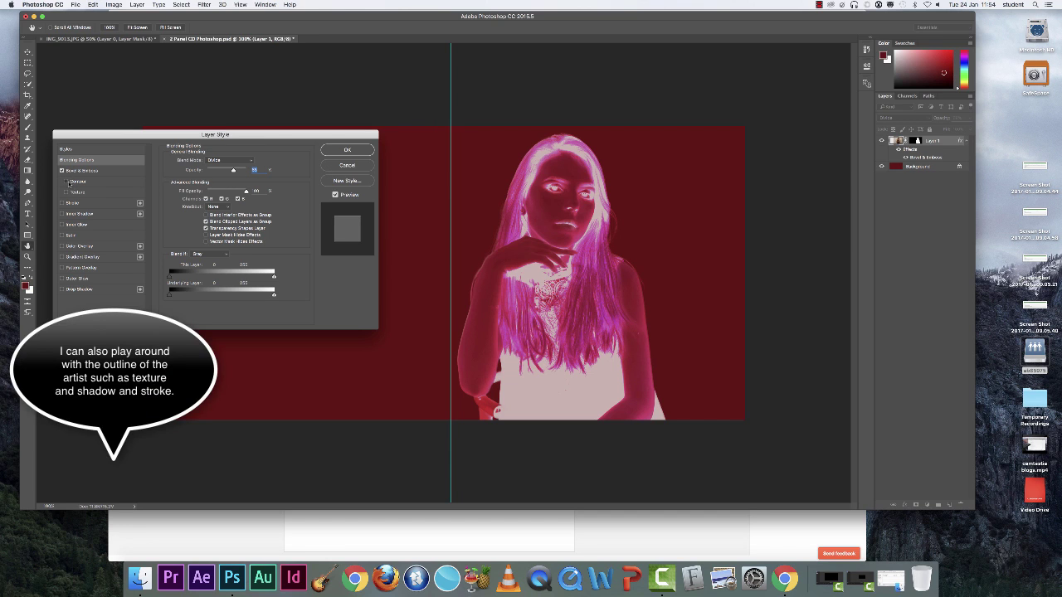
{"action": "left_click", "coordinate": [66, 182]}
{"action": "left_click", "coordinate": [67, 191]}
{"action": "left_click", "coordinate": [67, 192]}
{"action": "left_click", "coordinate": [66, 191]}
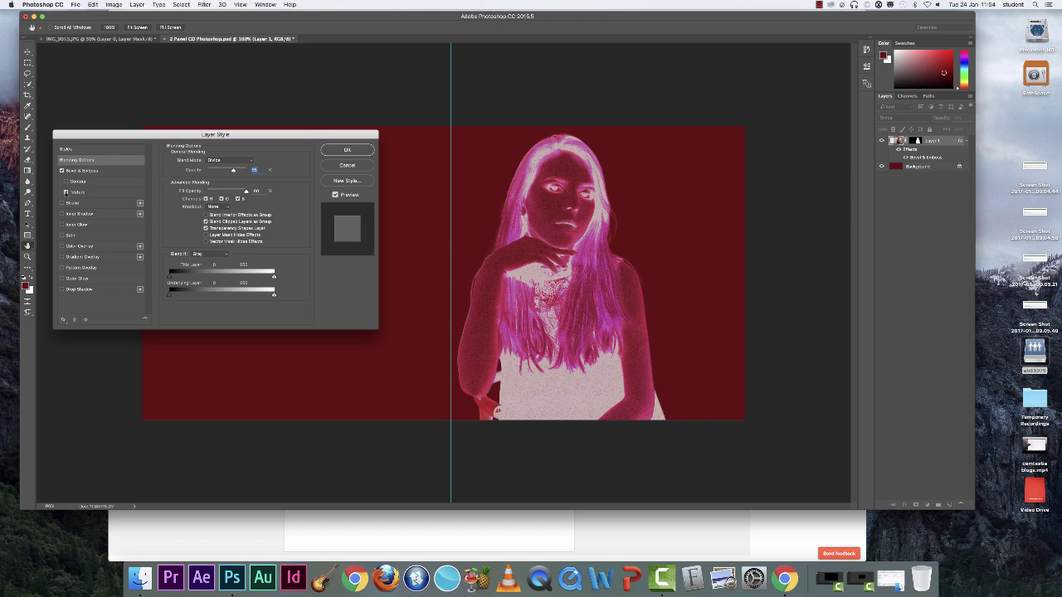
Try the Stroke, Inner Shadow and Inner Glow effects on the cutout layer.
{"action": "left_click", "coordinate": [61, 202]}
{"action": "left_click", "coordinate": [61, 202]}
{"action": "left_click", "coordinate": [62, 213]}
{"action": "left_click", "coordinate": [62, 225]}
Add a soft white Outer Glow around the cutout portrait and adjust its strength.
{"action": "left_click", "coordinate": [64, 279]}
{"action": "mouse_move", "coordinate": [197, 225]}
{"action": "left_mouse_down"}
{"action": "mouse_move", "coordinate": [189, 231]}
{"action": "mouse_move", "coordinate": [213, 234]}
{"action": "left_mouse_up"}
{"action": "mouse_move", "coordinate": [207, 171]}
{"action": "left_mouse_down"}
{"action": "mouse_move", "coordinate": [231, 171]}
{"action": "mouse_move", "coordinate": [207, 179]}
{"action": "left_mouse_up"}
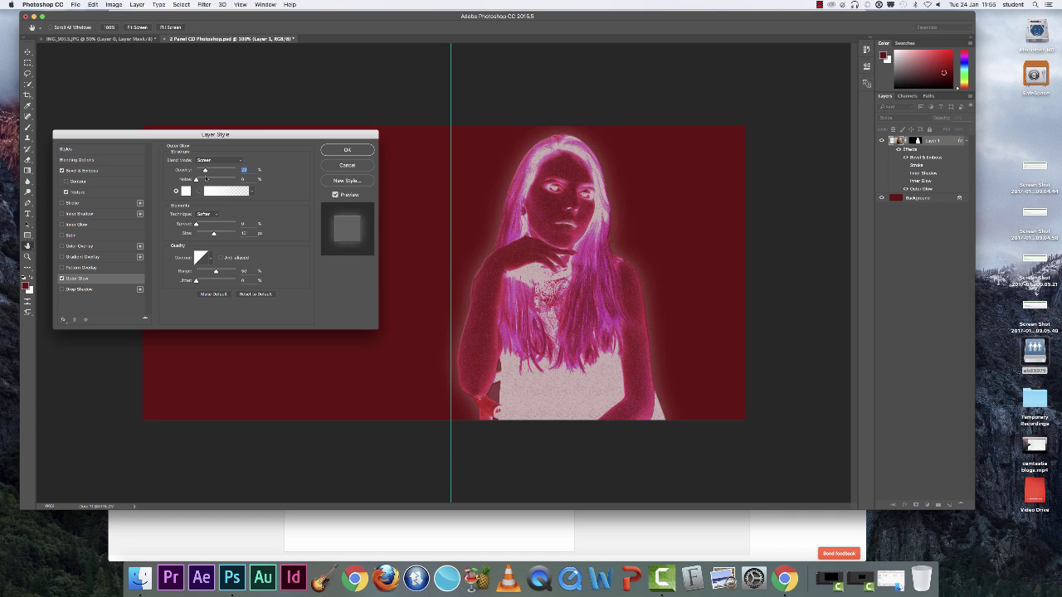
Add a black Multiply Drop Shadow to the cutout layer, adjust its opacity and size, and apply the layer styles.
{"action": "left_click", "coordinate": [62, 288]}
{"action": "left_click", "coordinate": [70, 289]}
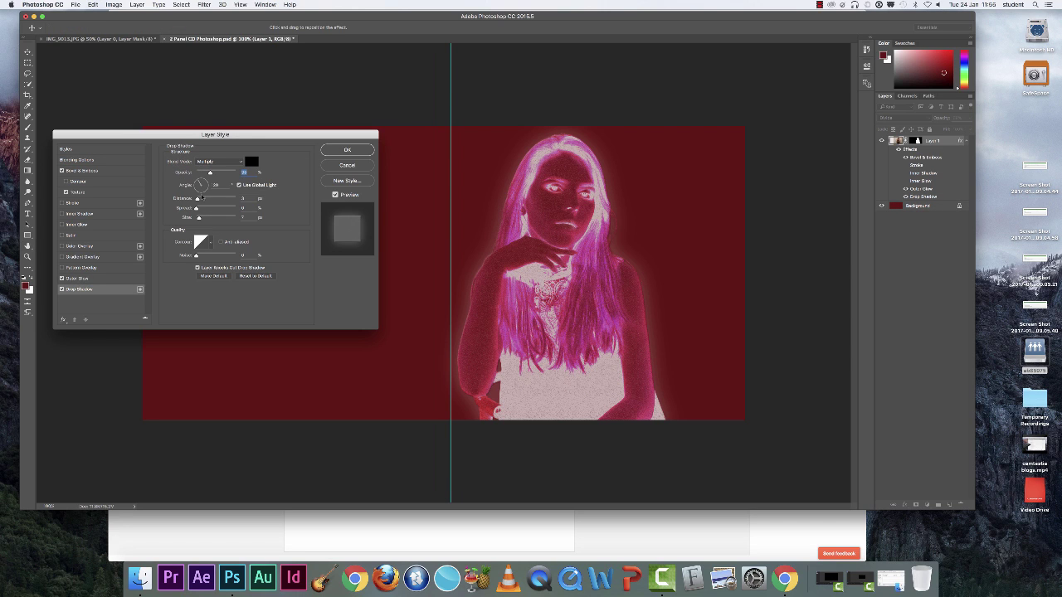
{"action": "mouse_move", "coordinate": [213, 174]}
{"action": "left_mouse_down"}
{"action": "mouse_move", "coordinate": [231, 175]}
{"action": "mouse_move", "coordinate": [214, 173]}
{"action": "left_mouse_up"}
{"action": "mouse_move", "coordinate": [199, 218]}
{"action": "left_mouse_down"}
{"action": "mouse_move", "coordinate": [212, 221]}
{"action": "mouse_move", "coordinate": [198, 220]}
{"action": "left_mouse_up"}
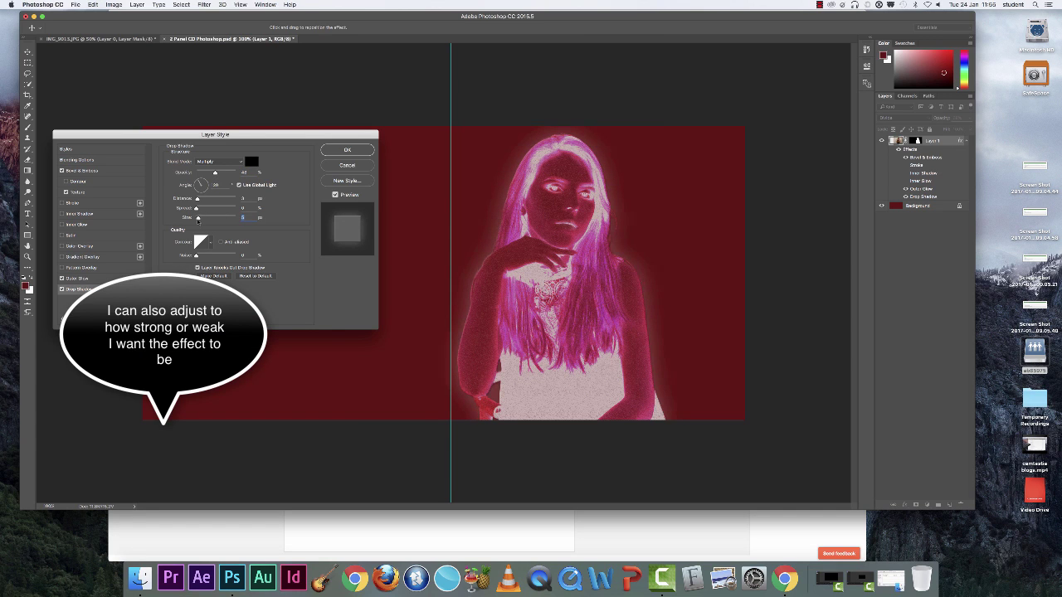
{"action": "left_click", "coordinate": [349, 150]}
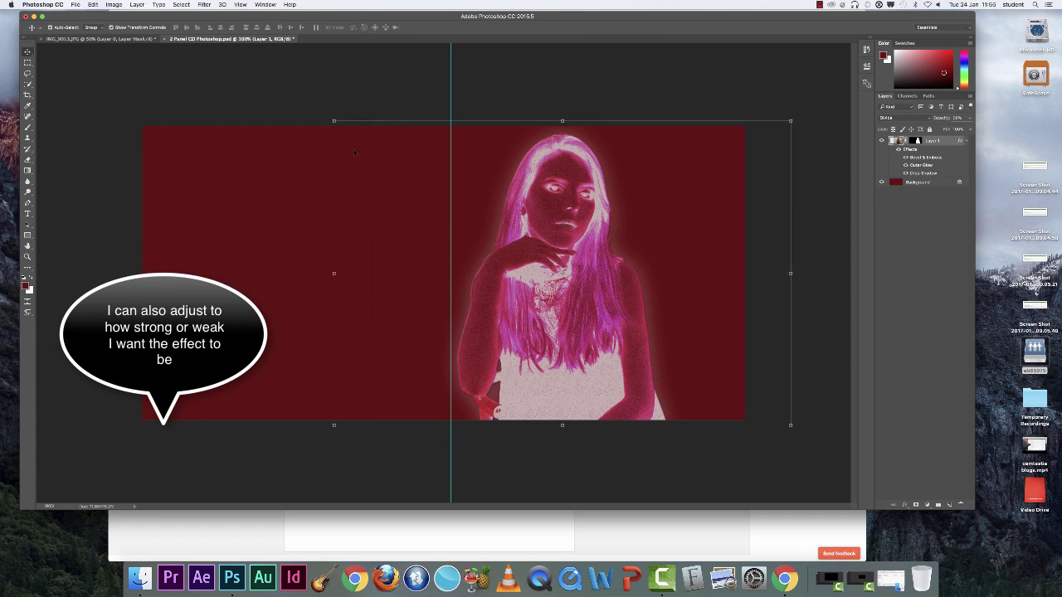
Create a text box in the upper half of the cover's left panel and enter the artist's full name.
{"action": "left_click", "coordinate": [269, 156]}
{"action": "key", "text": "t"}
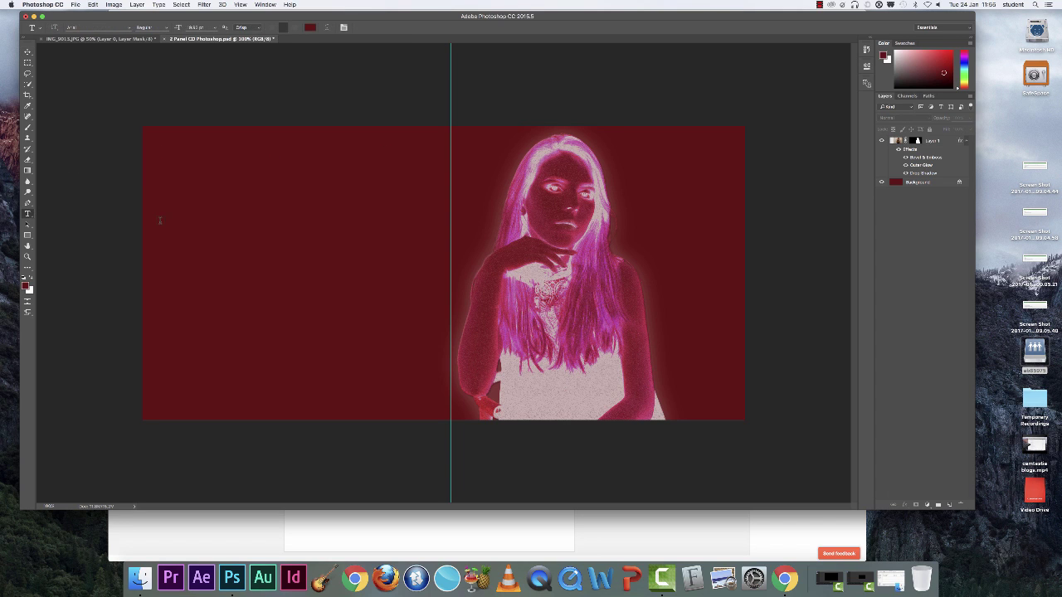
{"action": "left_click_drag", "start_coordinate": [168, 199], "coordinate": [304, 219]}
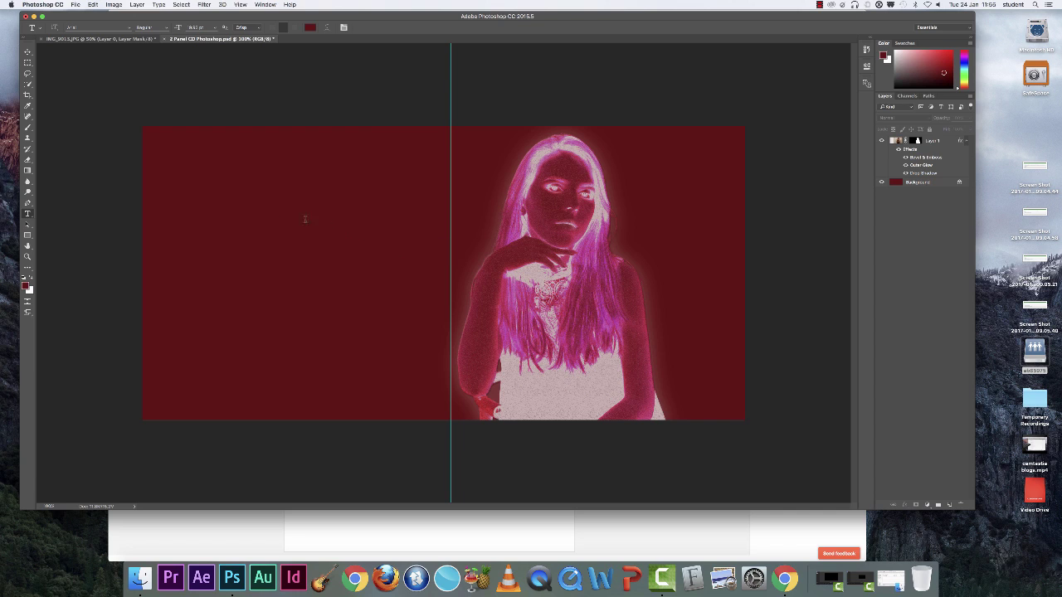
{"action": "left_click", "coordinate": [186, 189]}
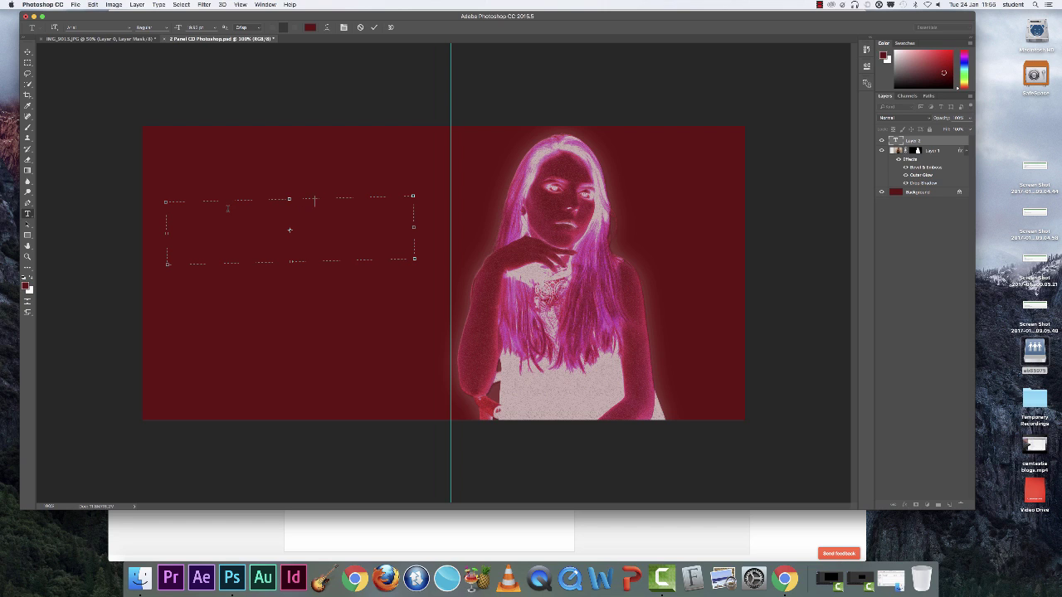
{"action": "type", "text": "e"}
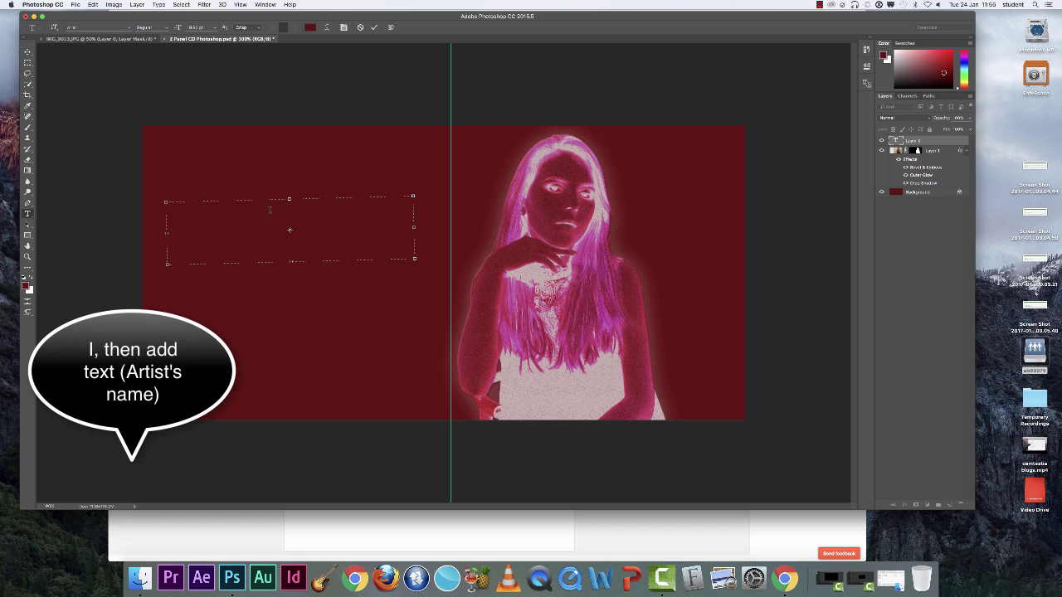
Change the colour of the artist's name text to white.
{"action": "triple_click", "coordinate": [267, 210]}
{"action": "left_click", "coordinate": [27, 287]}
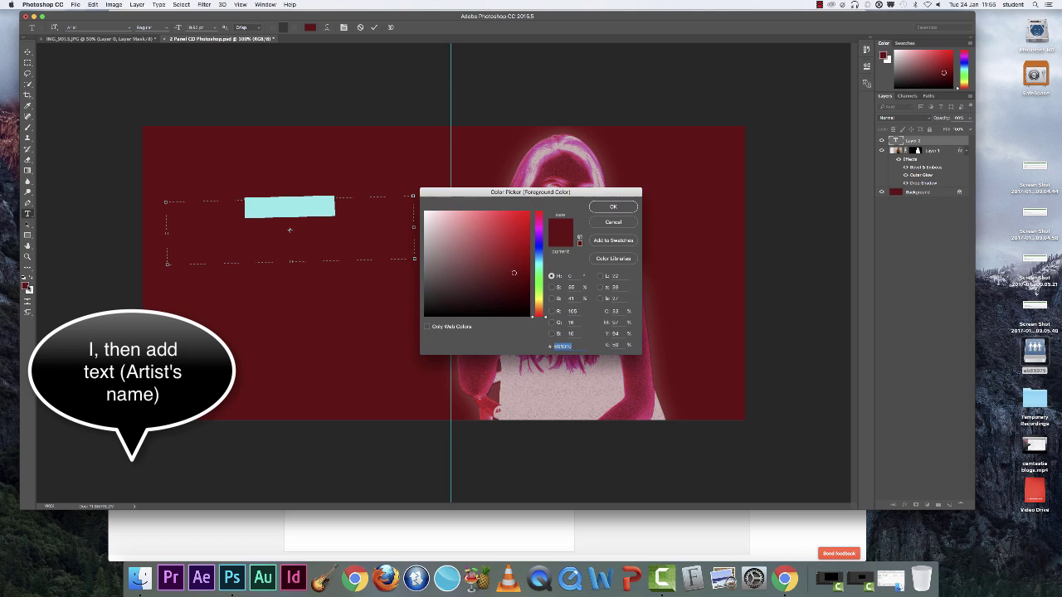
{"action": "left_click", "coordinate": [427, 213]}
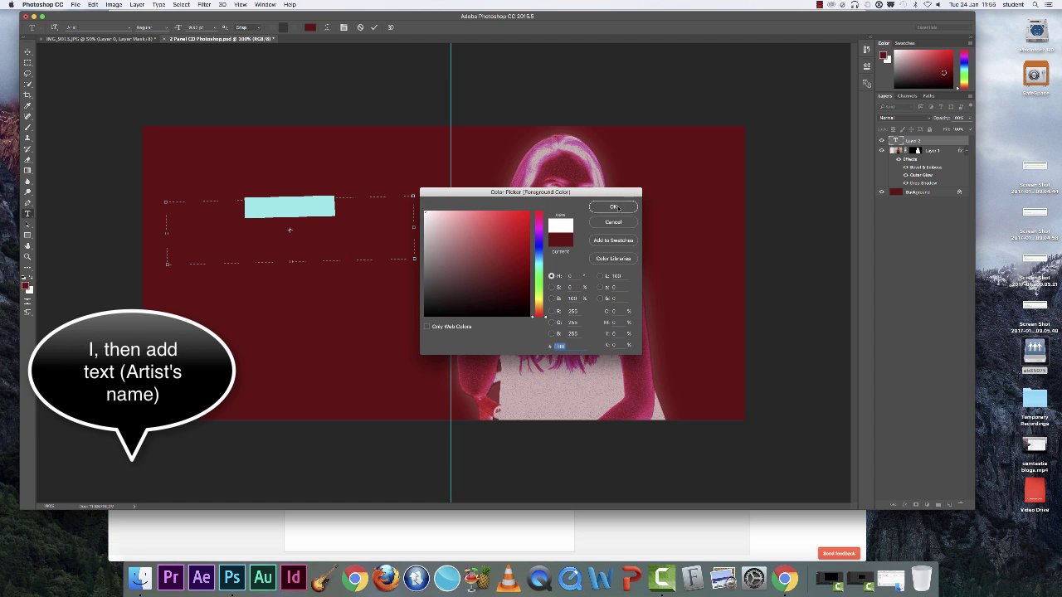
{"action": "left_click", "coordinate": [621, 208]}
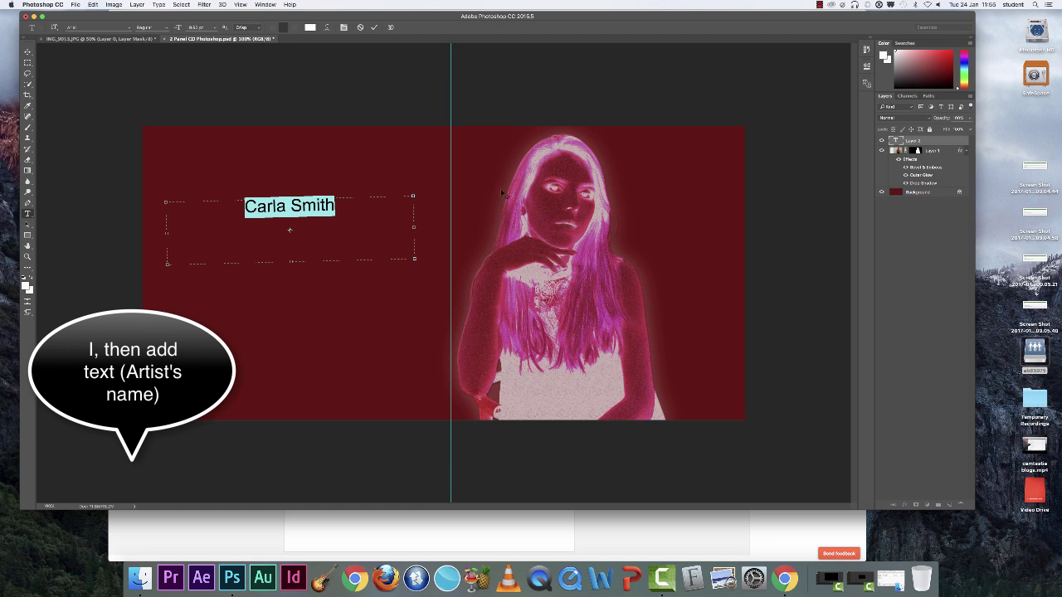
Set the font of the artist's name to Lonely Sandwich Regular.
{"action": "left_click", "coordinate": [116, 27]}
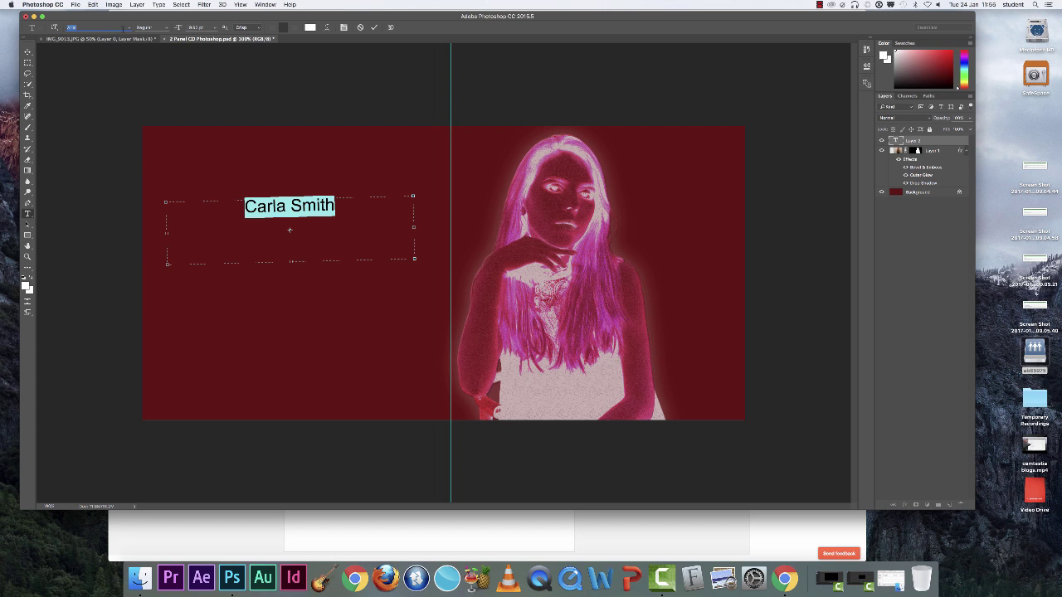
{"action": "type", "text": "lane"}
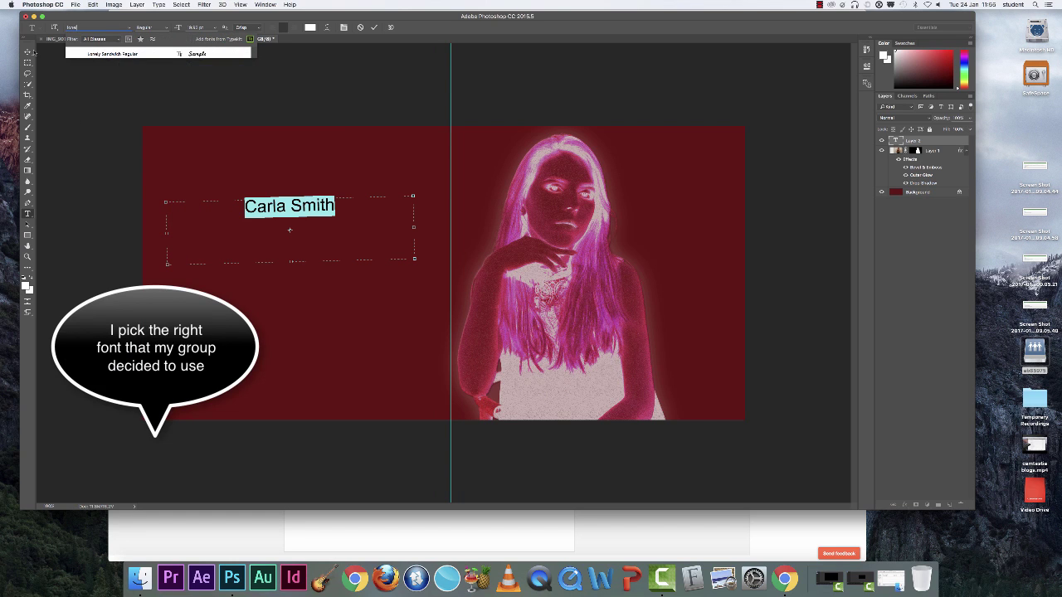
{"action": "left_click", "coordinate": [98, 53]}
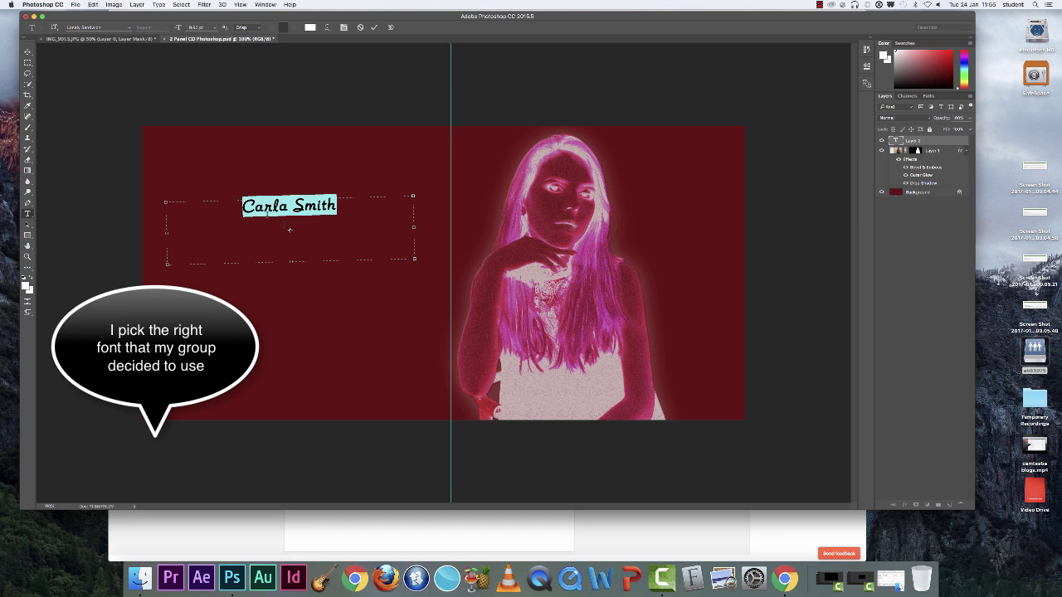
Enlarge the artist's name and place it in the upper-right corner of the cover, beside the portrait's head.
{"action": "left_click", "coordinate": [27, 51]}
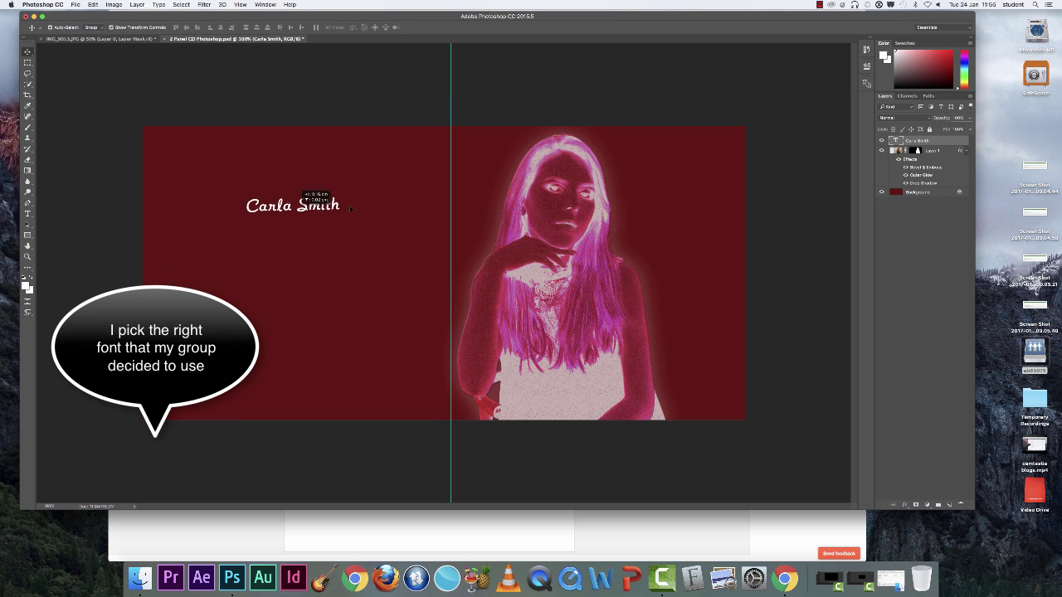
{"action": "left_click_drag", "start_coordinate": [295, 193], "coordinate": [550, 158]}
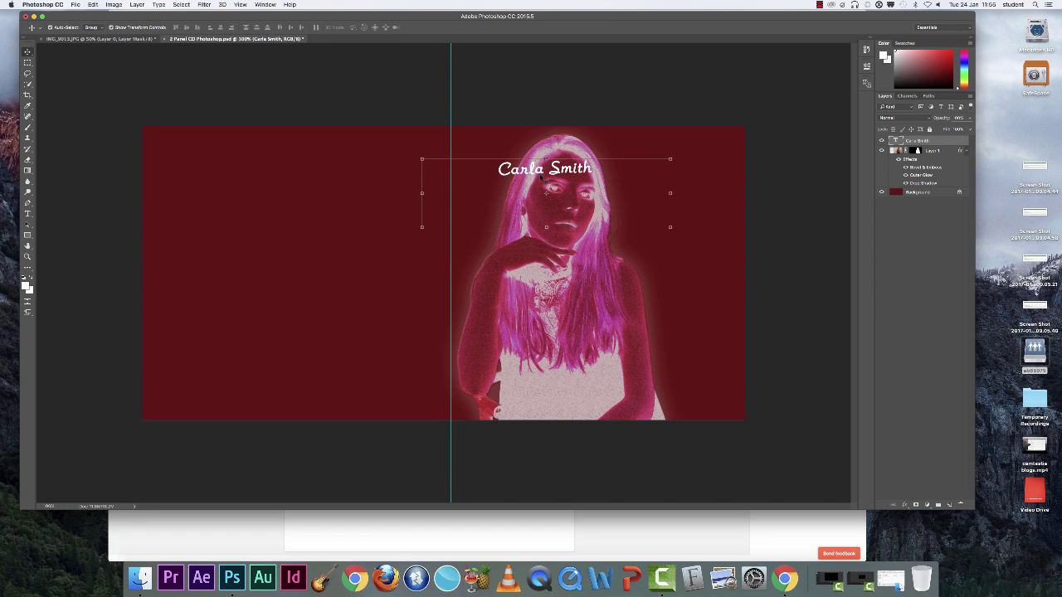
{"action": "left_click_drag", "start_coordinate": [669, 226], "coordinate": [770, 251]}
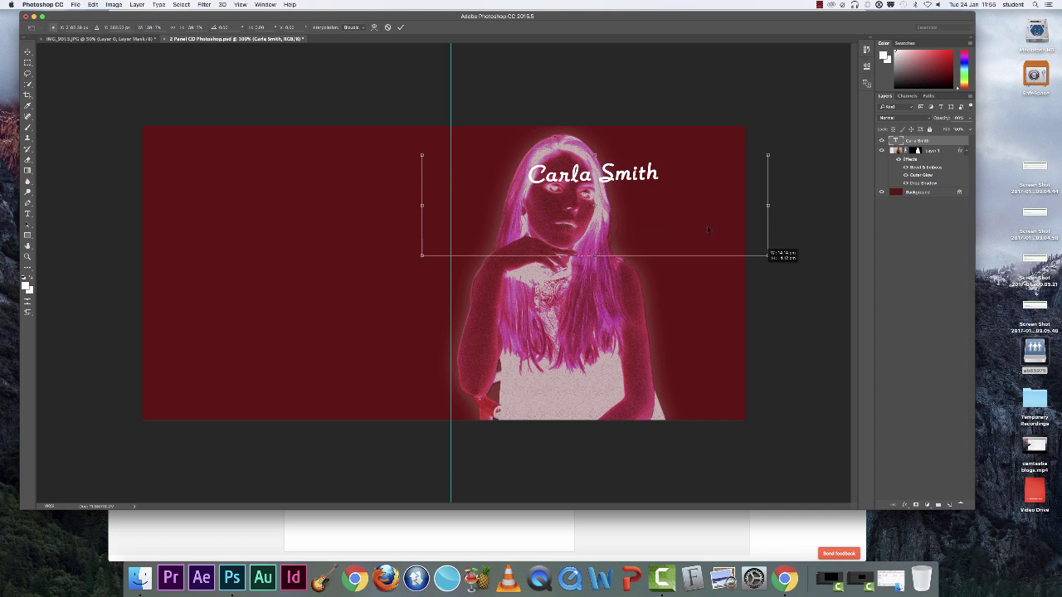
{"action": "left_click_drag", "start_coordinate": [645, 197], "coordinate": [604, 167]}
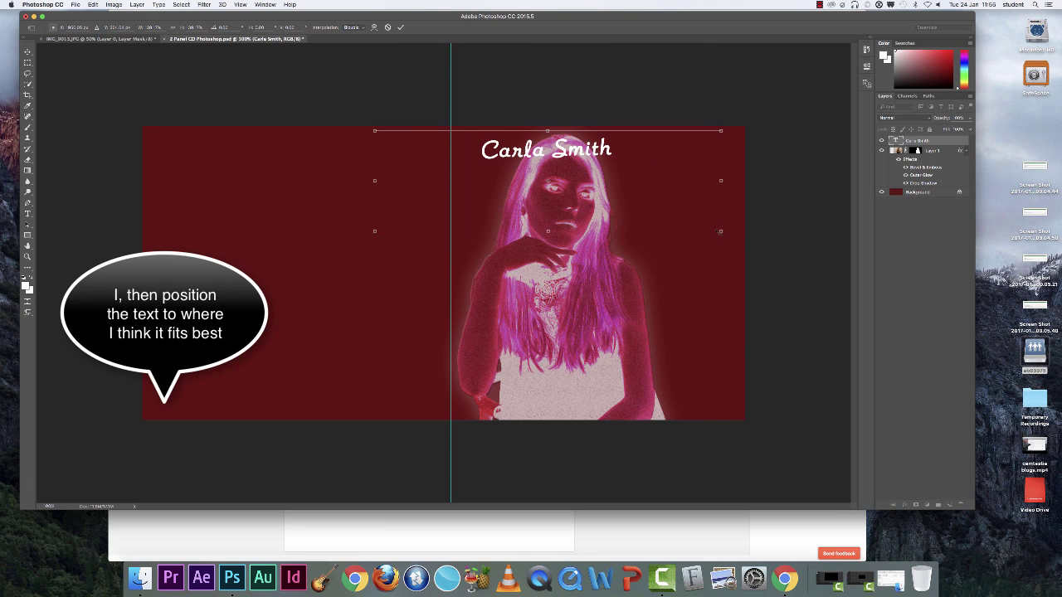
{"action": "left_click_drag", "start_coordinate": [723, 233], "coordinate": [776, 249]}
{"action": "left_click_drag", "start_coordinate": [623, 162], "coordinate": [699, 165]}
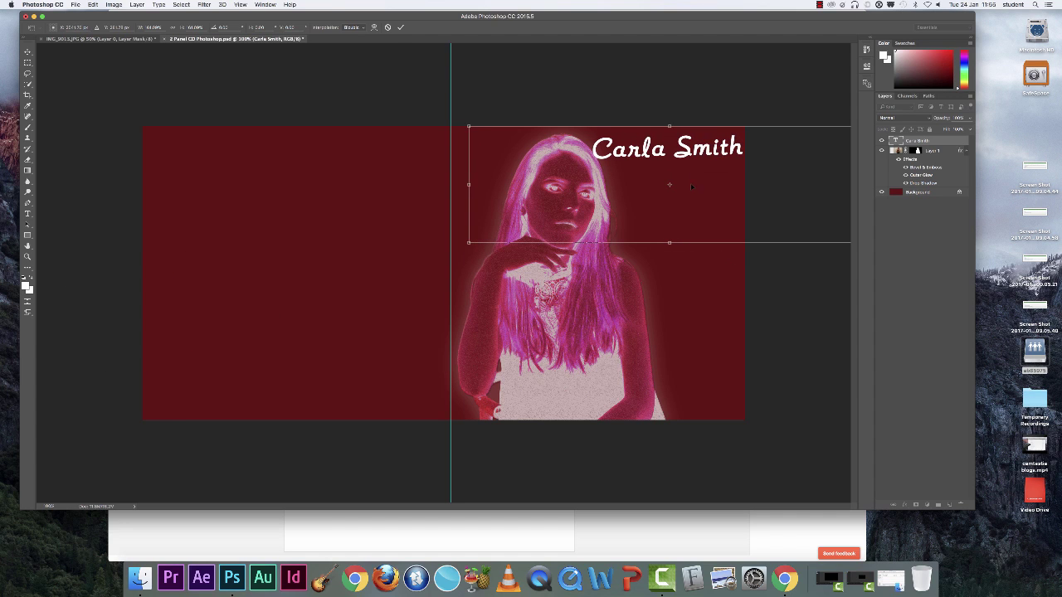
{"action": "key", "text": "Return"}
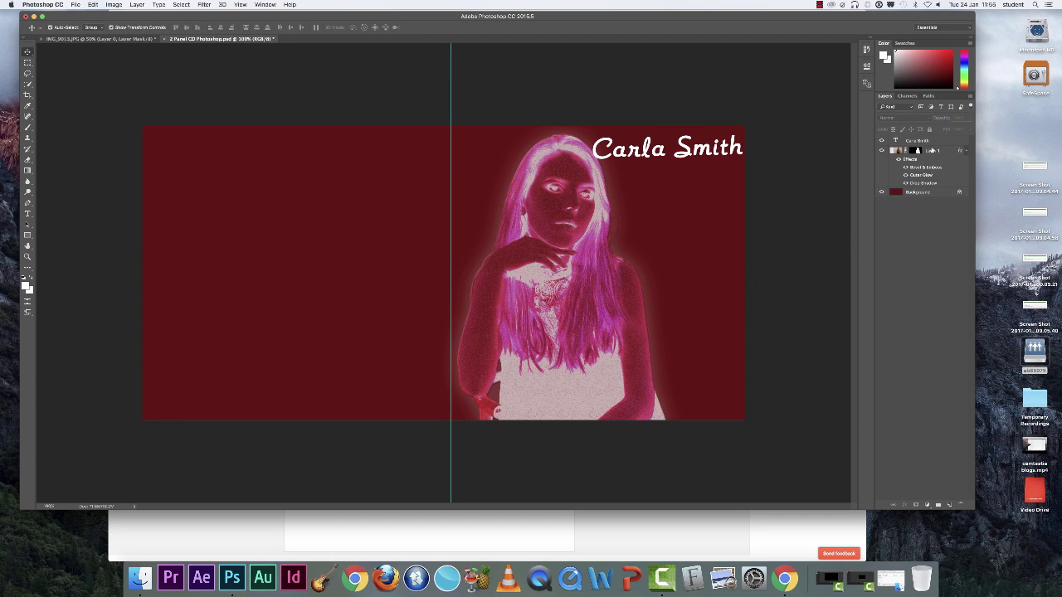
Add a thick Stroke to the artist's name text layer, with its position set to Outside.
{"action": "double_click", "coordinate": [935, 145]}
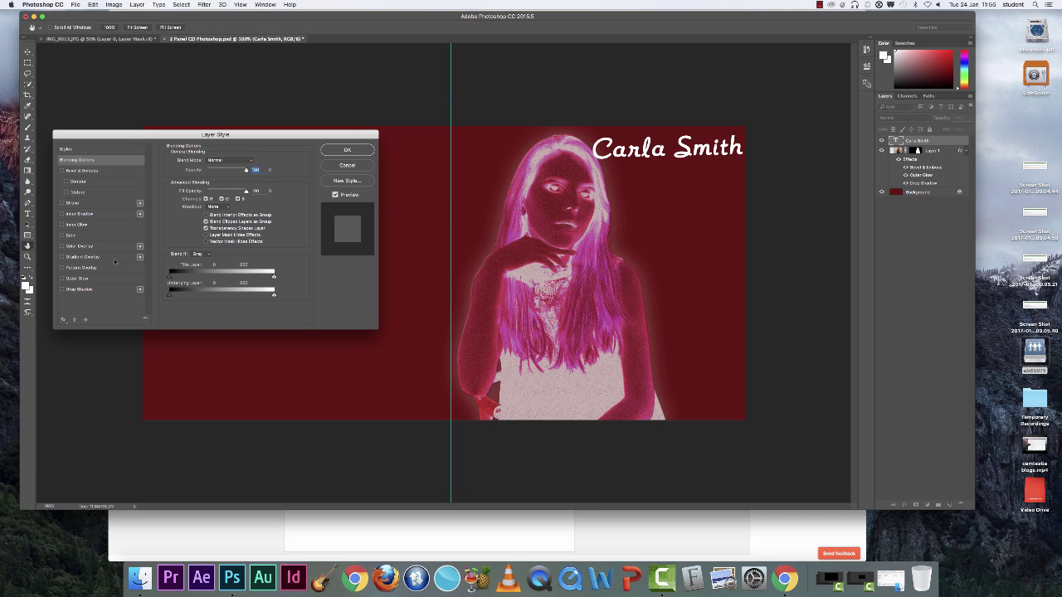
{"action": "left_click", "coordinate": [91, 205]}
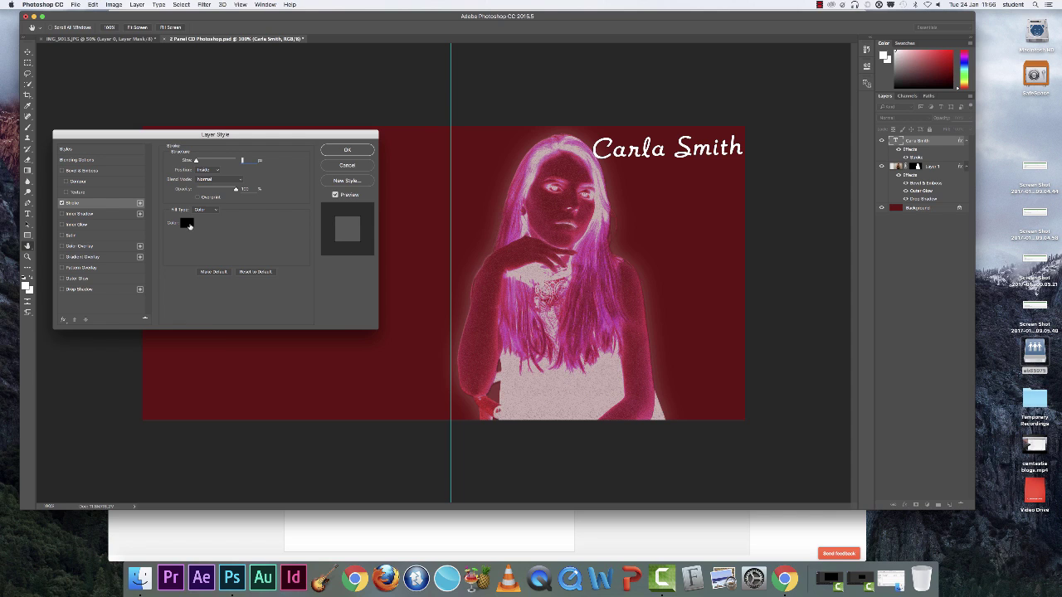
{"action": "mouse_move", "coordinate": [200, 164]}
{"action": "left_mouse_down"}
{"action": "mouse_move", "coordinate": [211, 161]}
{"action": "mouse_move", "coordinate": [201, 162]}
{"action": "left_mouse_up"}
{"action": "left_click", "coordinate": [208, 169]}
{"action": "left_click", "coordinate": [205, 161]}
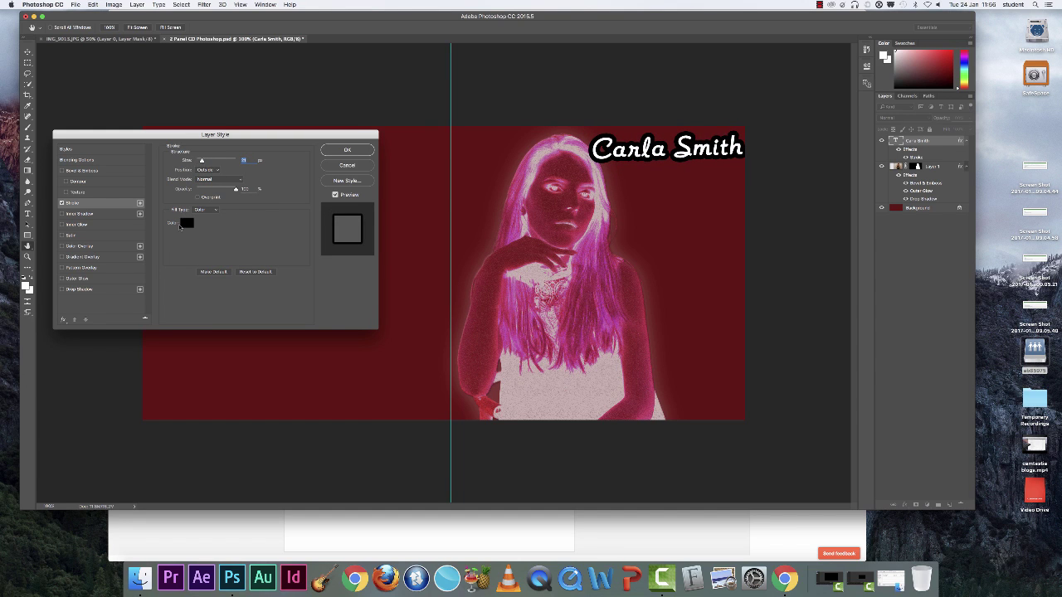
Set the text stroke's colour to a pink sampled from the top of the portrait's hair.
{"action": "left_click", "coordinate": [184, 224]}
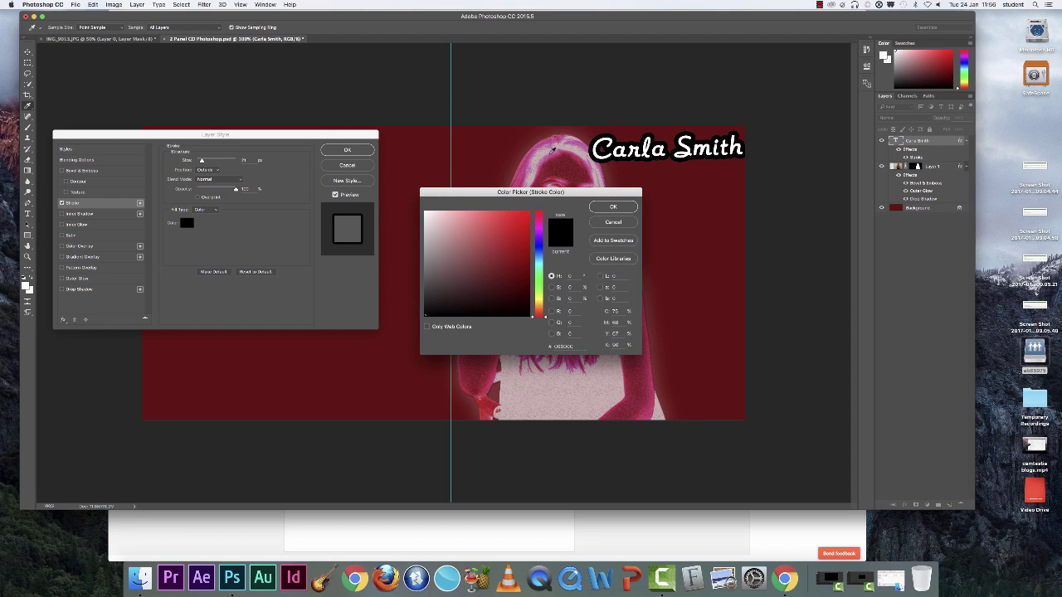
{"action": "left_click", "coordinate": [550, 150]}
{"action": "left_click", "coordinate": [550, 147]}
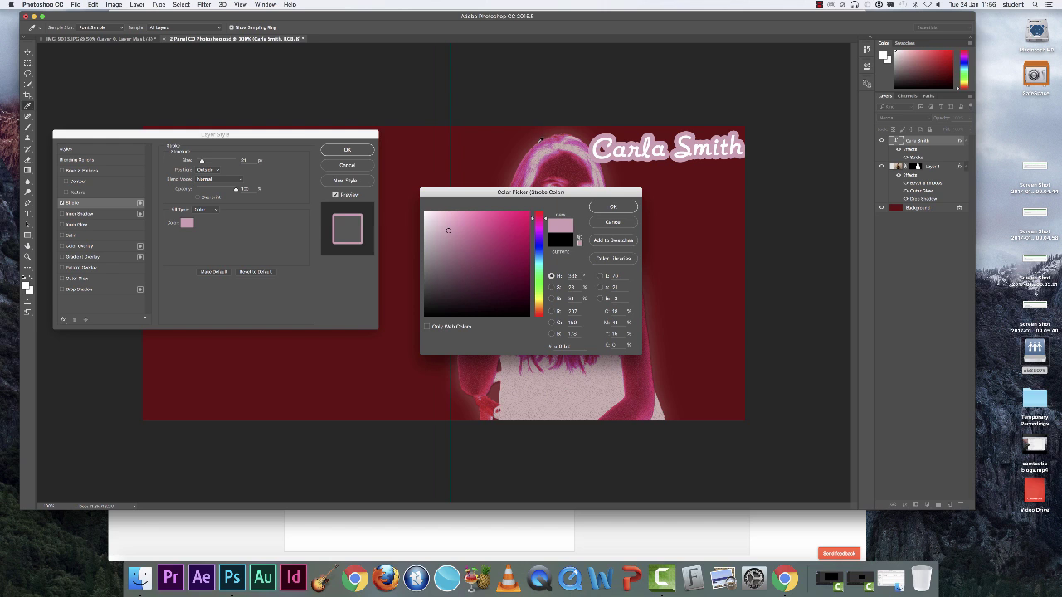
{"action": "left_click", "coordinate": [541, 143]}
{"action": "left_click", "coordinate": [618, 210]}
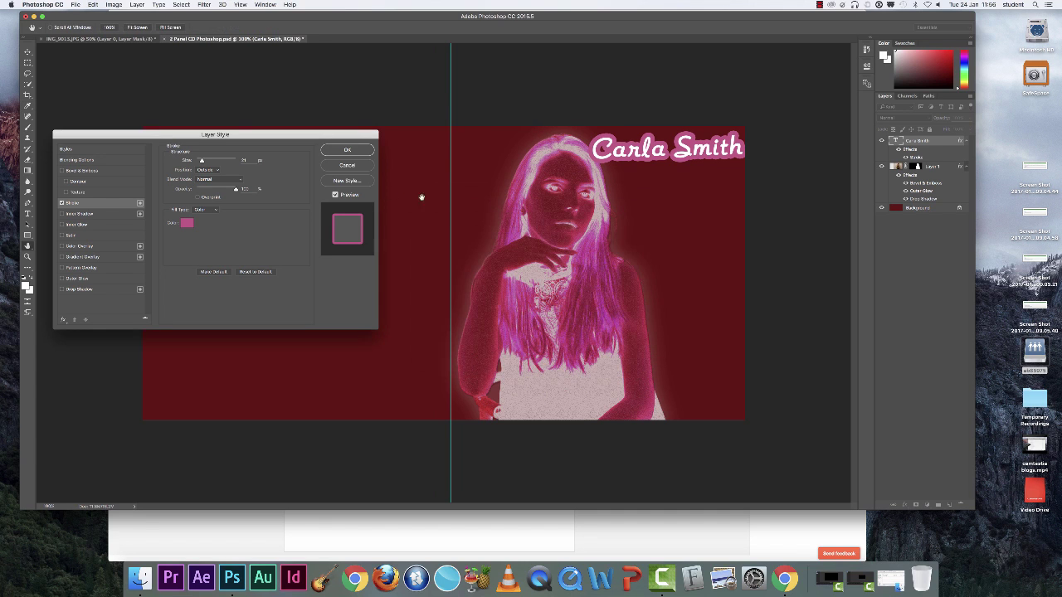